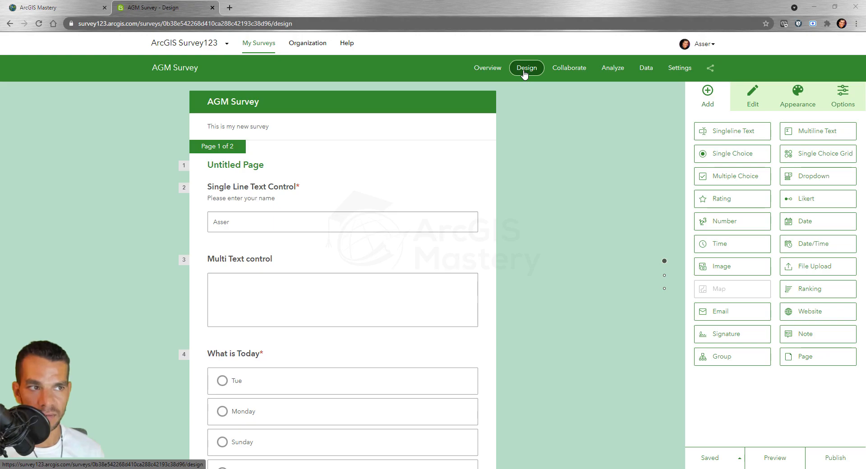
left_click(568, 70)
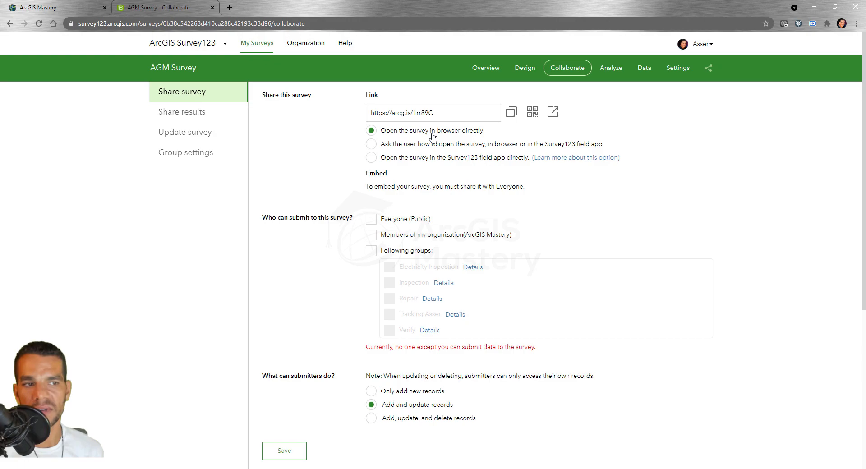
left_click(415, 113)
key("ctrl+c")
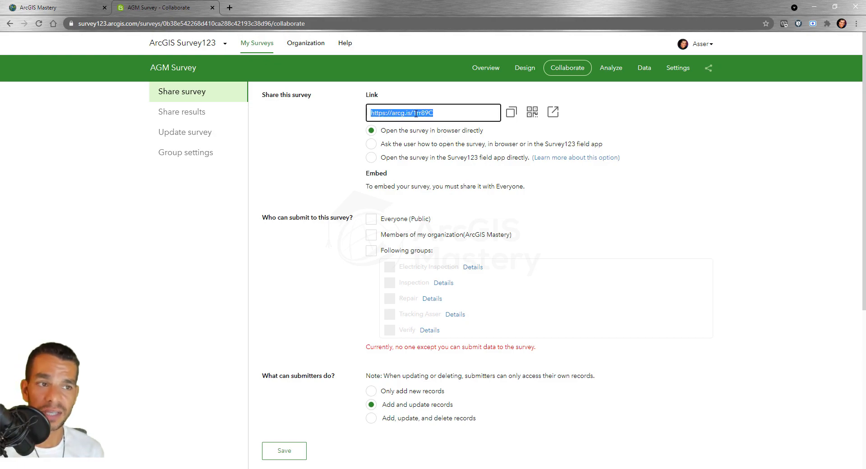
left_click(230, 7)
left_click(232, 20)
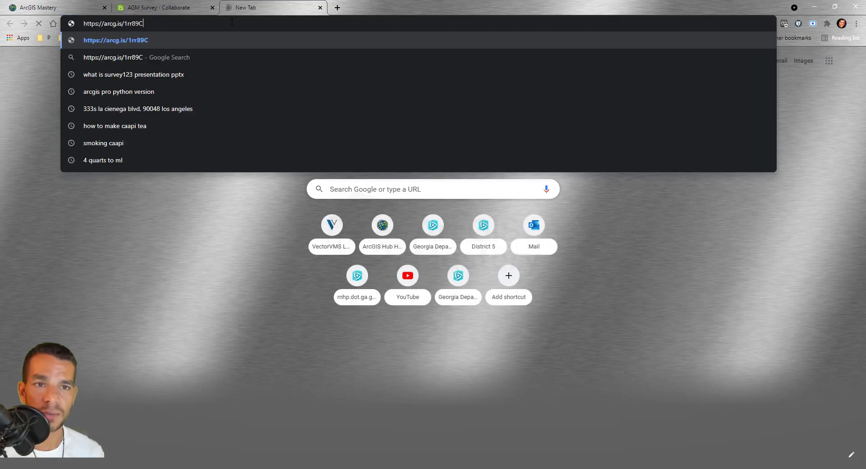
key("ctrl+v")
key("Return")
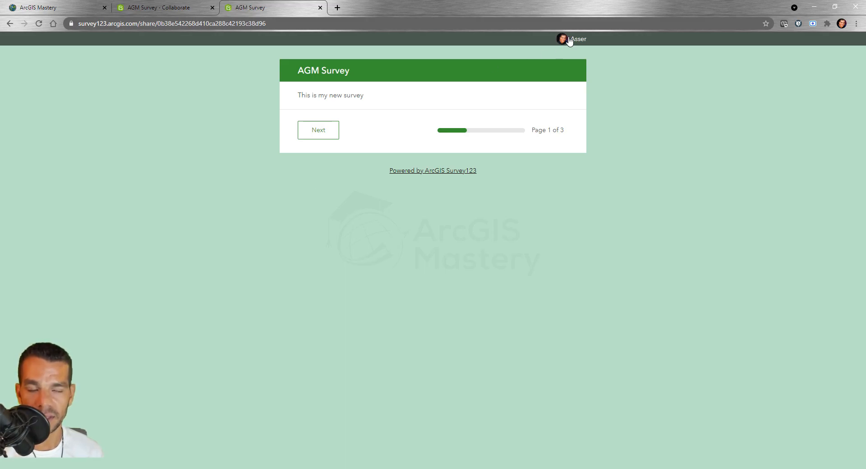
Test the copied survey link in an incognito window to check access without being signed in, and close that window
key("ctrl+shift+n")
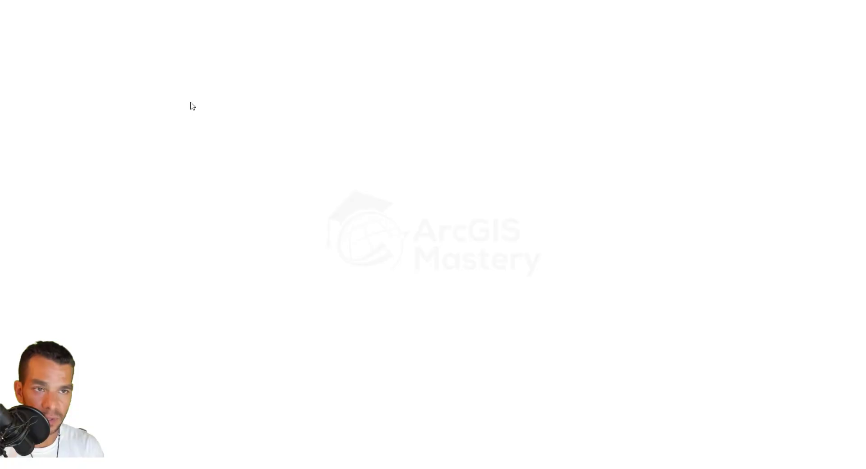
key("ctrl+v")
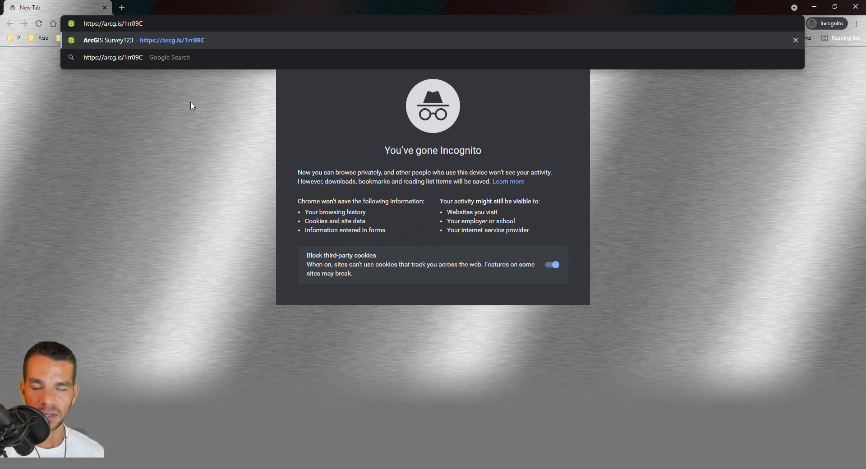
key("Return")
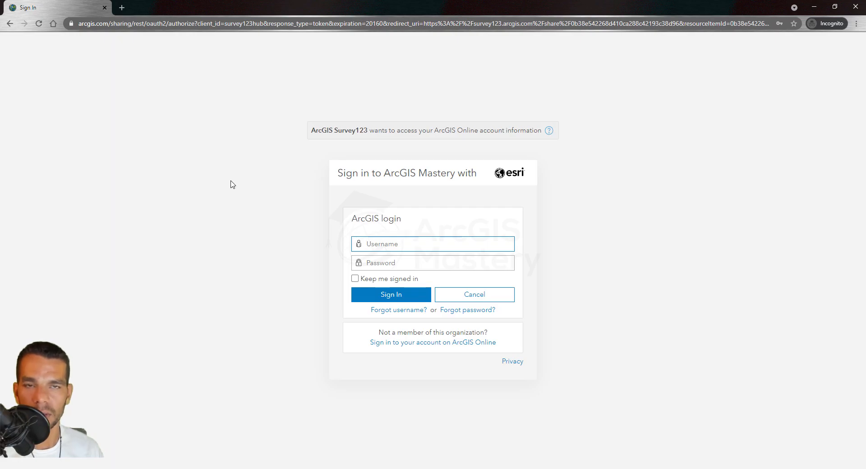
left_click(104, 8)
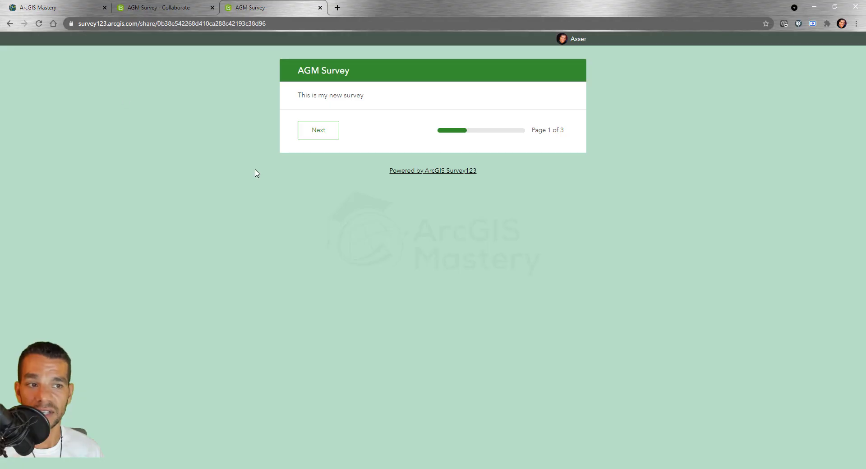
Set the survey link to ask the user how to open the survey, allow submissions from Everyone (Public), and save the sharing settings
left_click(149, 5)
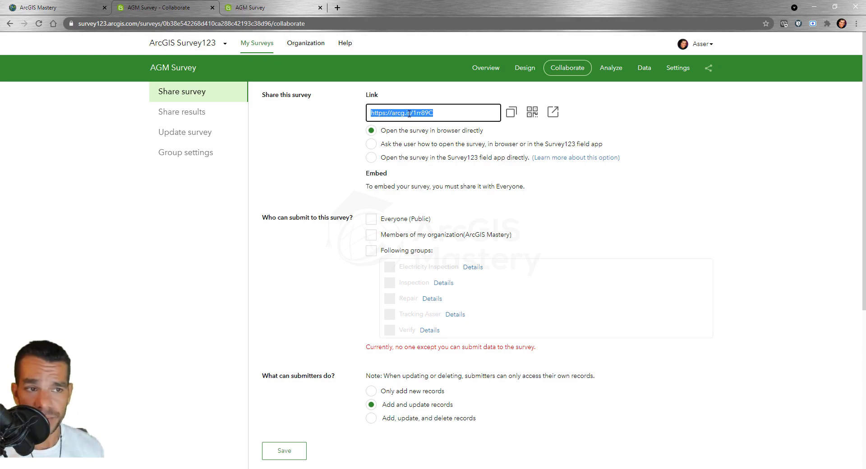
left_click(371, 144)
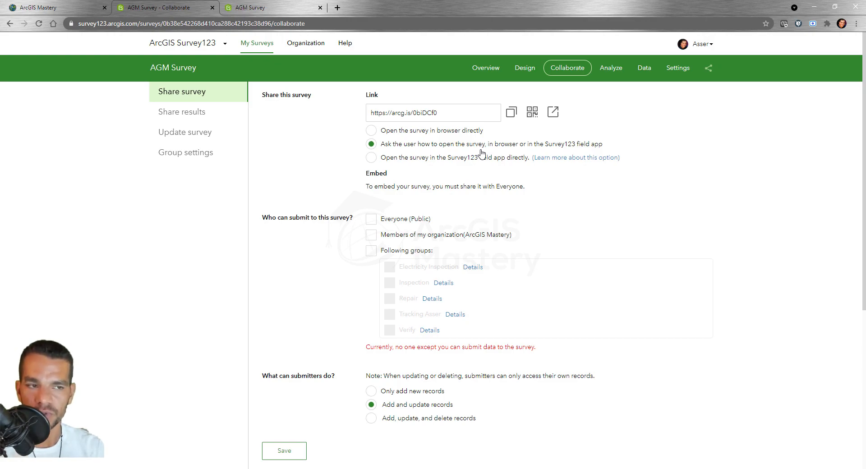
left_click(371, 131)
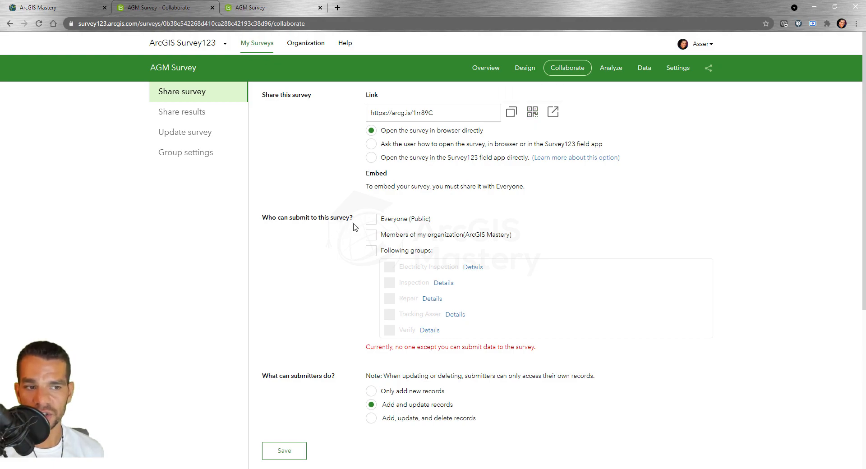
left_click(372, 220)
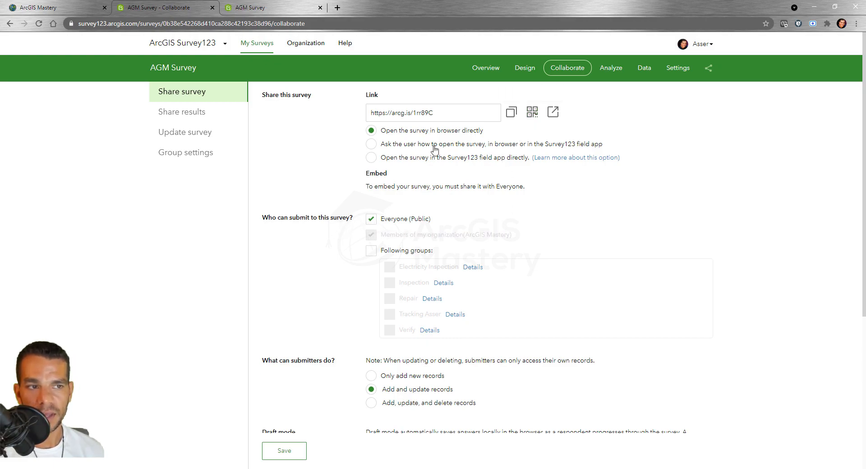
left_click(373, 147)
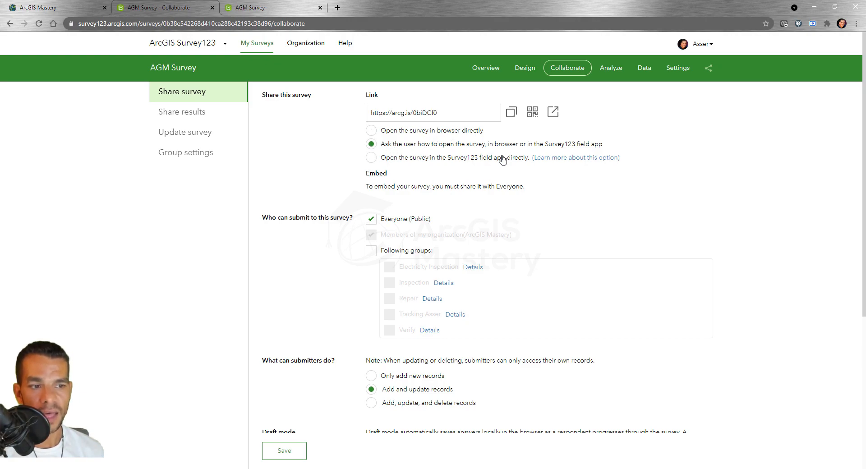
left_click(285, 451)
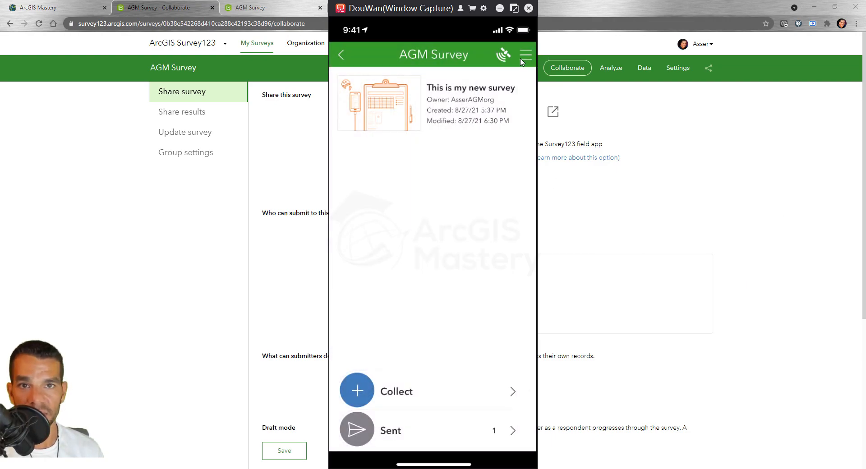
Display the survey link's QR code and scan it from the Survey123 app in the mirrored phone window to open AGM Survey there
left_click(521, 60)
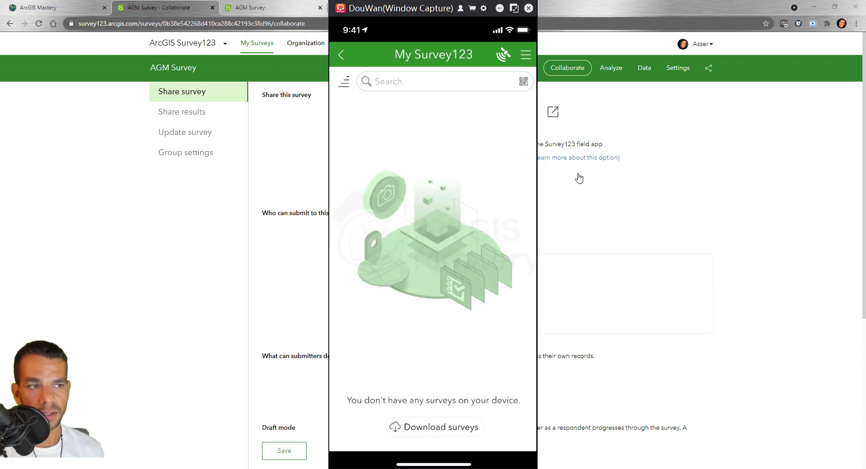
left_click(628, 199)
left_click(532, 112)
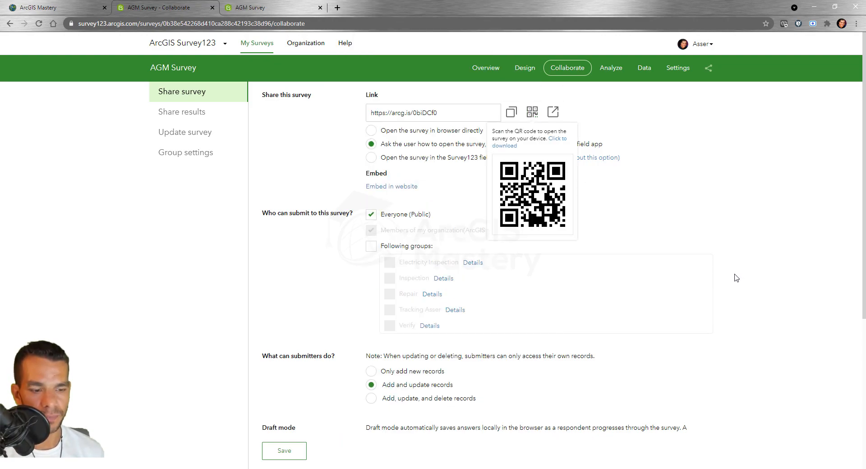
key("alt+Tab")
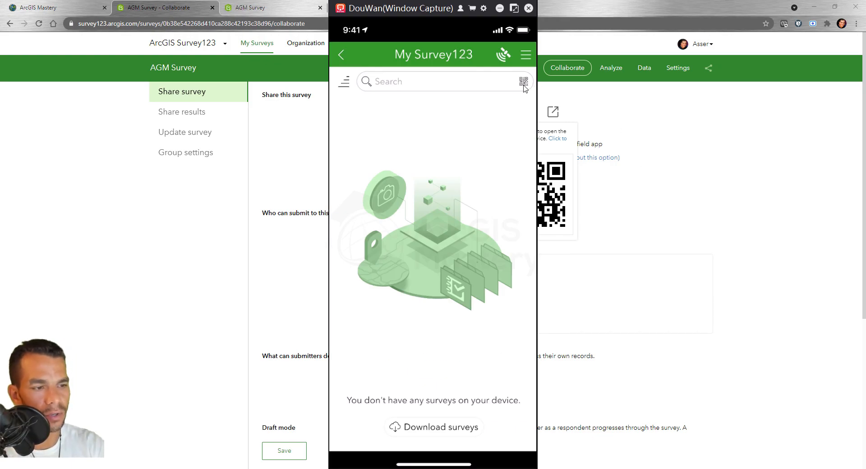
left_click_drag(412, 10, 294, 1)
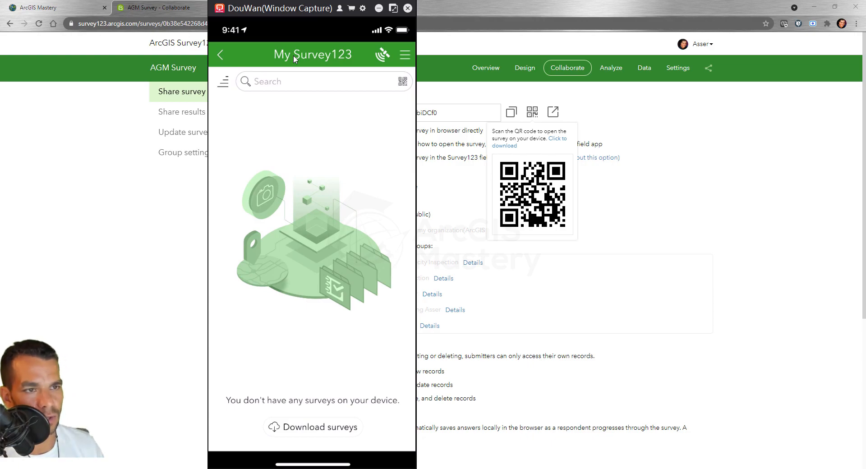
left_click(403, 81)
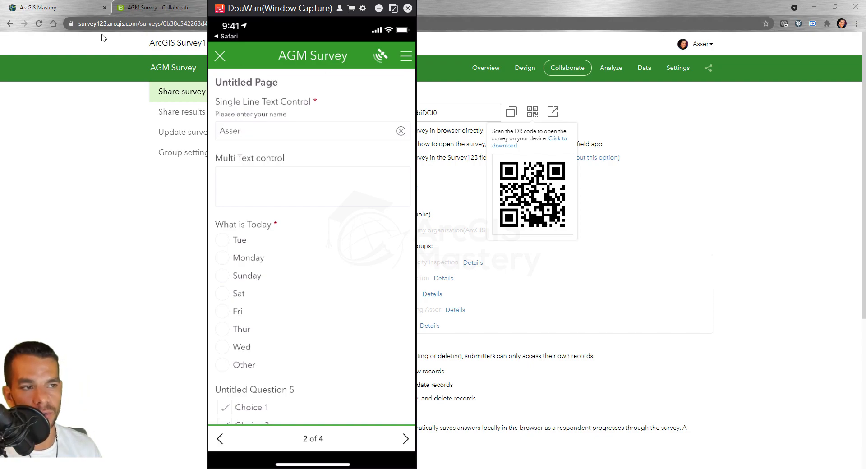
Return to the Survey123 website, show the share link's QR code again and hide it
left_click(772, 240)
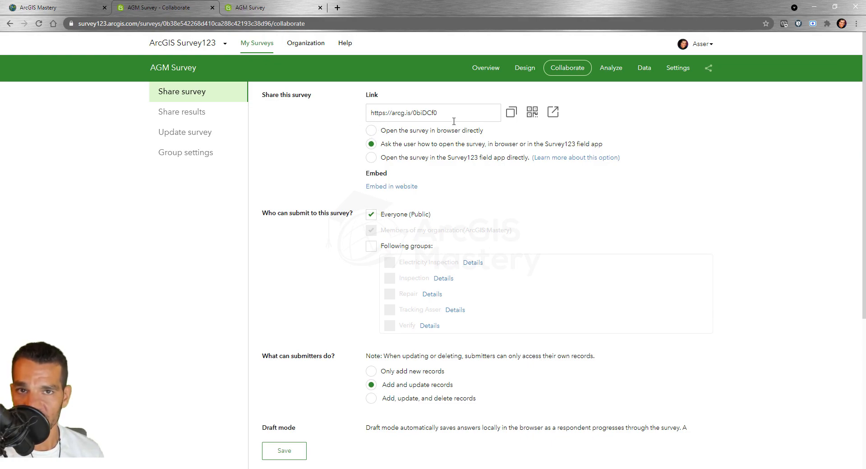
left_click(534, 114)
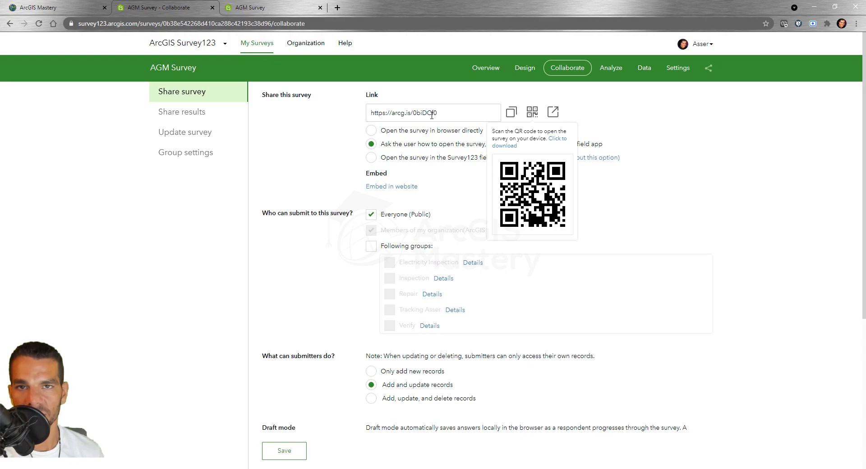
left_click(533, 112)
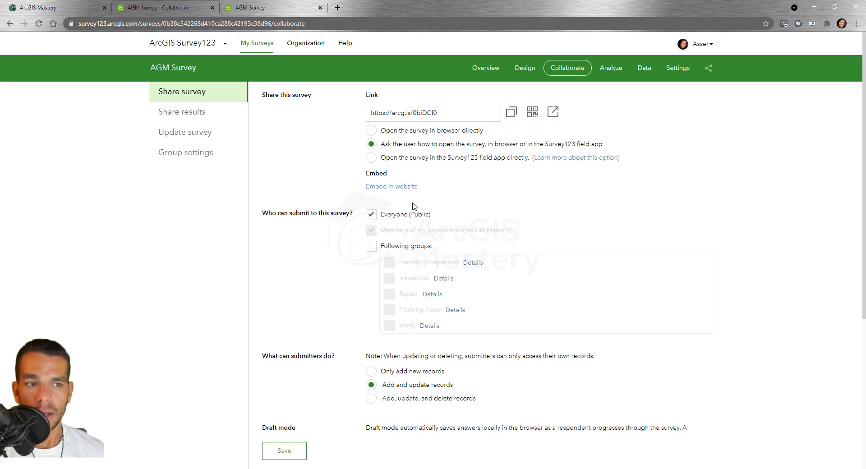
Open the survey's Embed in website options and select all of the HTML embed code
left_click(393, 189)
scroll(795, 186, "down", 3)
left_click_drag(794, 207, 696, 139)
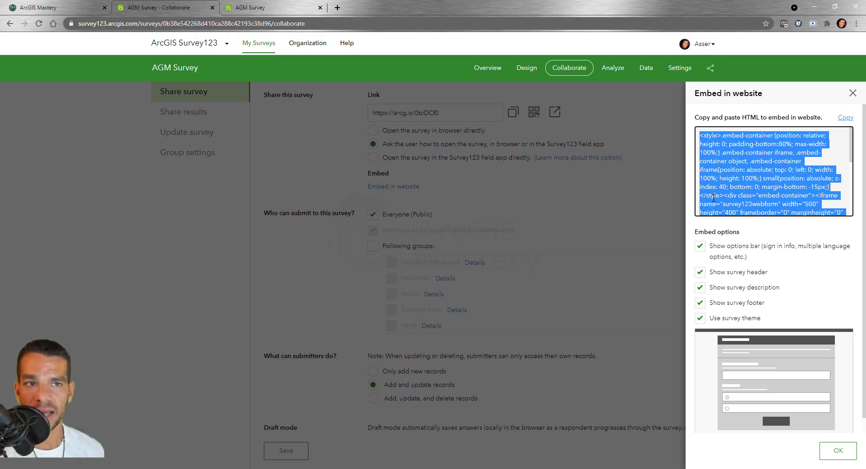
Review the published AGM Survey in its own tab up to its first question page, and close the website embed options
left_click(264, 10)
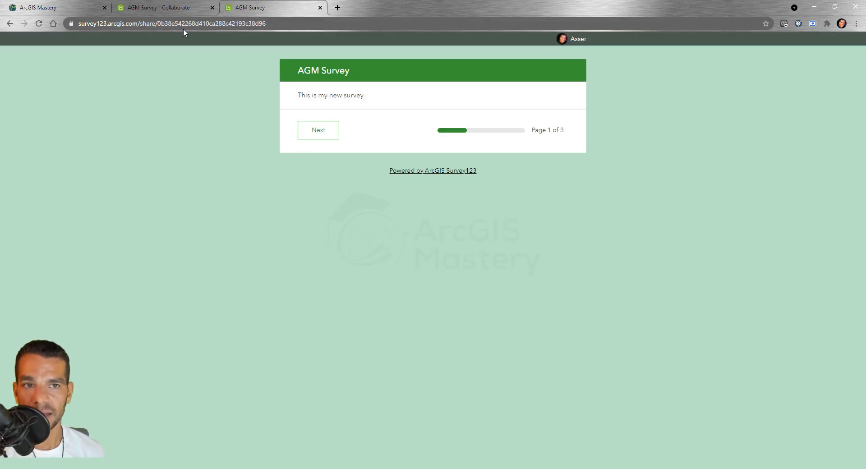
left_click(156, 7)
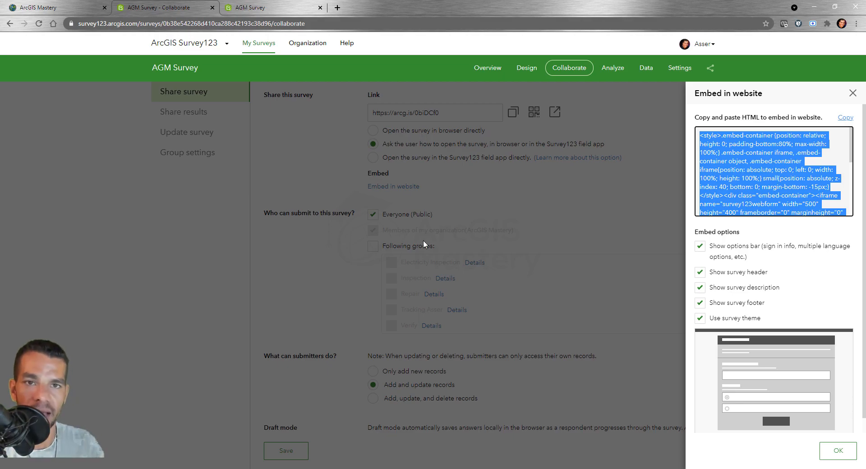
left_click(275, 8)
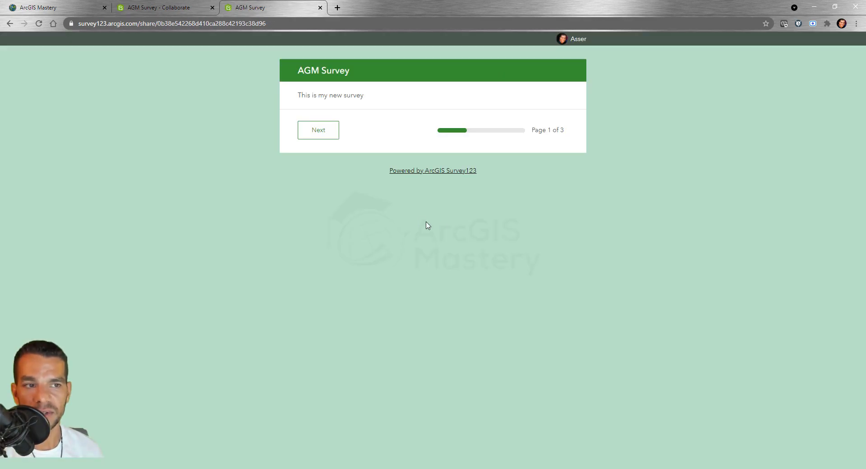
left_click(308, 132)
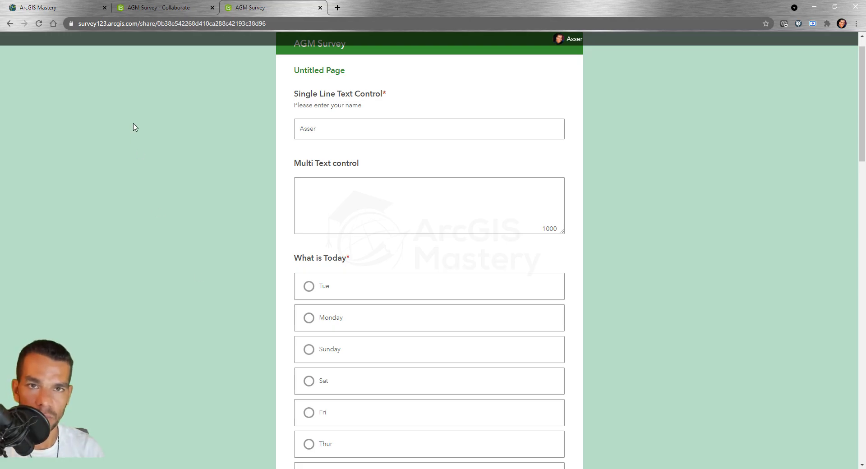
left_click(172, 6)
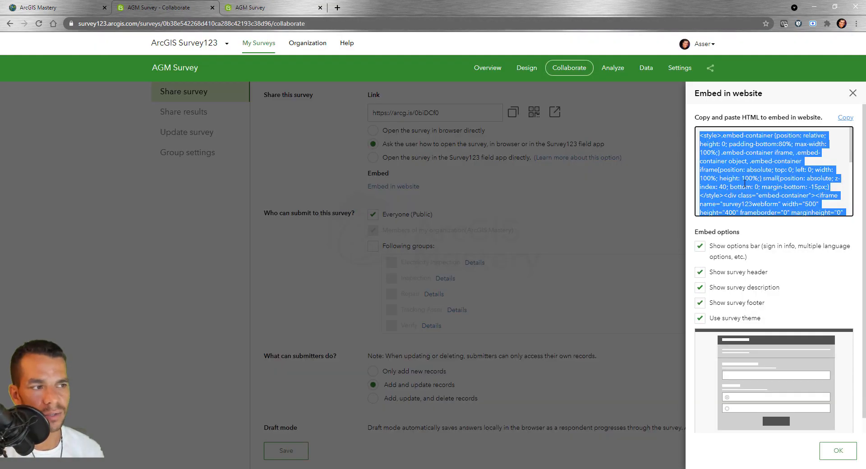
left_click(853, 93)
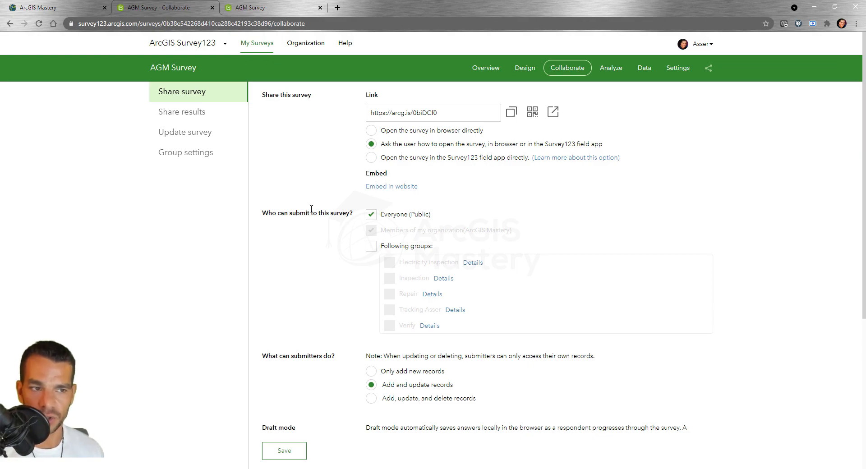
Try limiting submissions to organization members or to specific groups, and restore submission access to Everyone (Public)
left_click(371, 215)
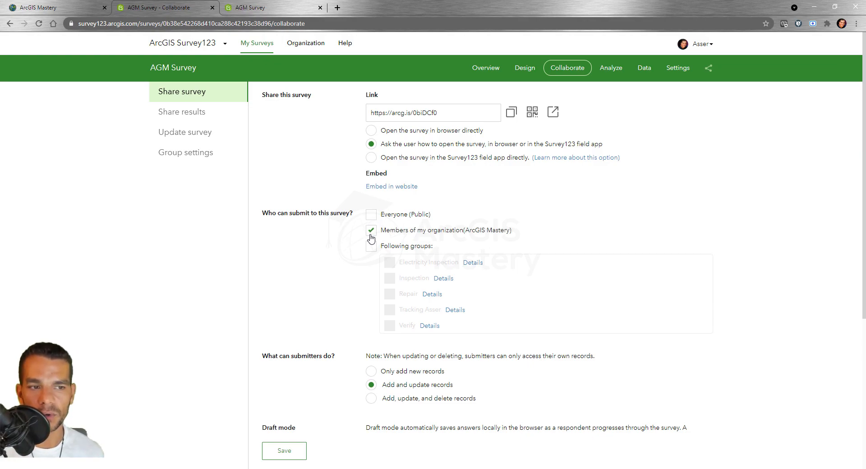
left_click(371, 234)
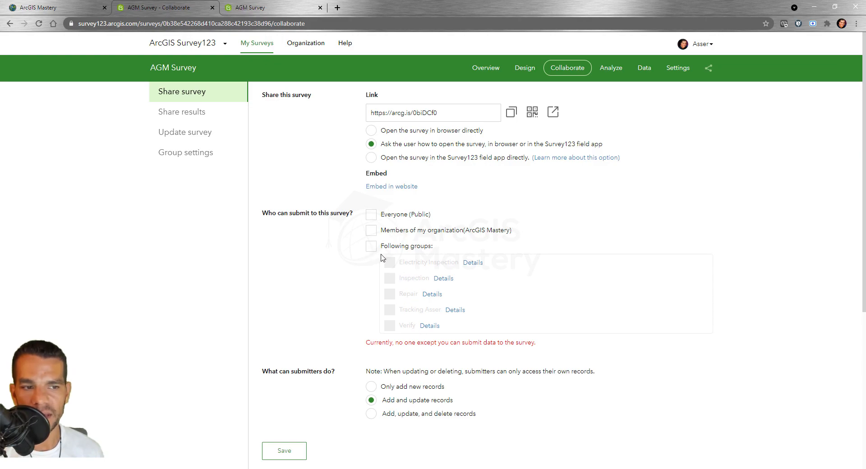
left_click(371, 247)
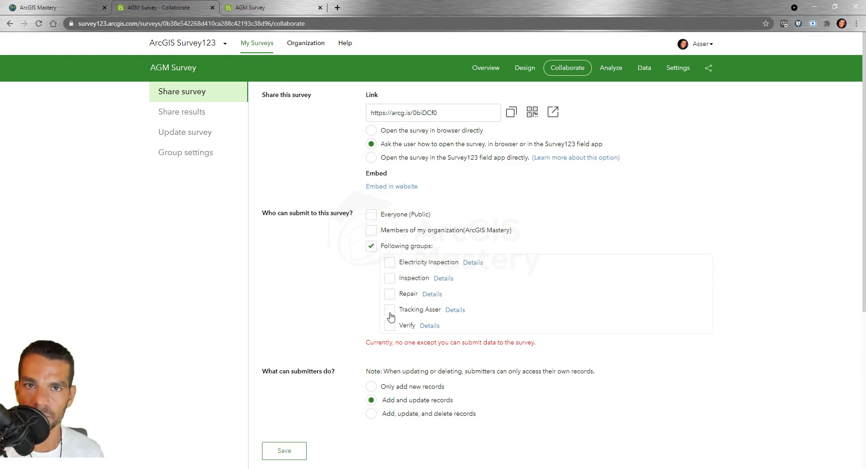
left_click(370, 216)
left_click(370, 246)
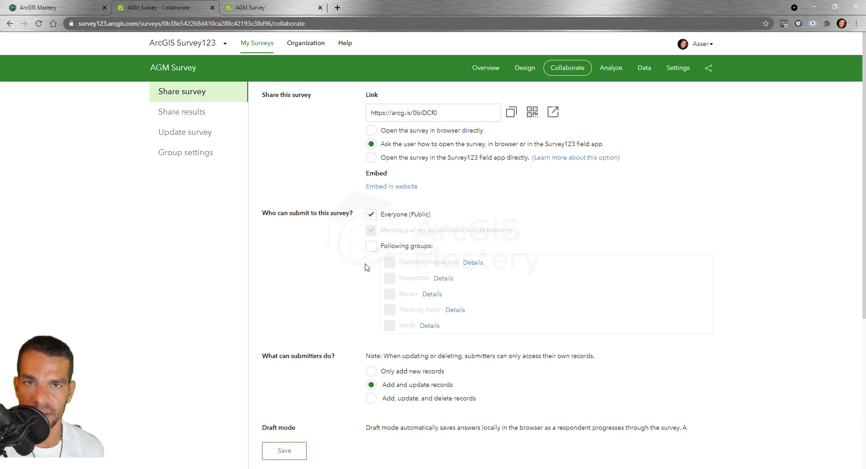
Limit what submitters can do to Only add new records
scroll(320, 282, "down", 2)
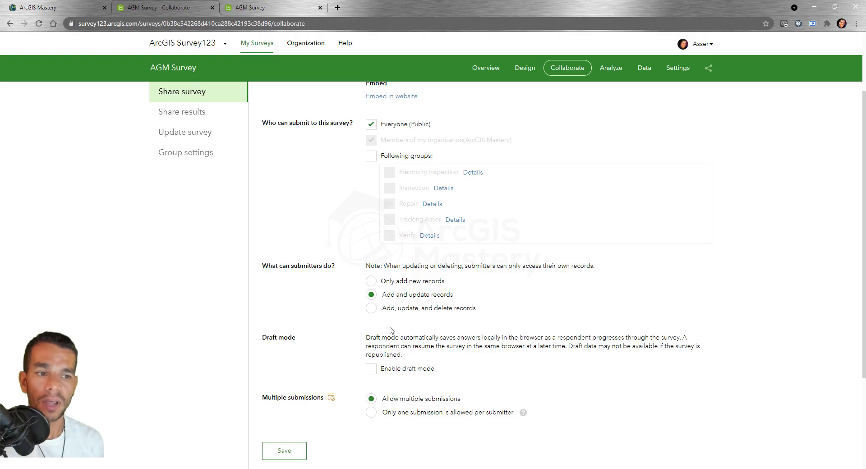
left_click(372, 281)
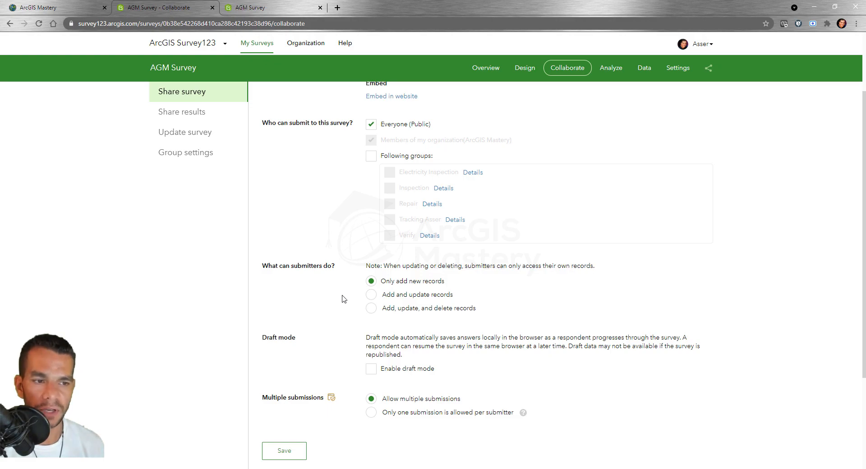
Allow submitters to add and update records, and enable draft mode for the survey
left_click(371, 294)
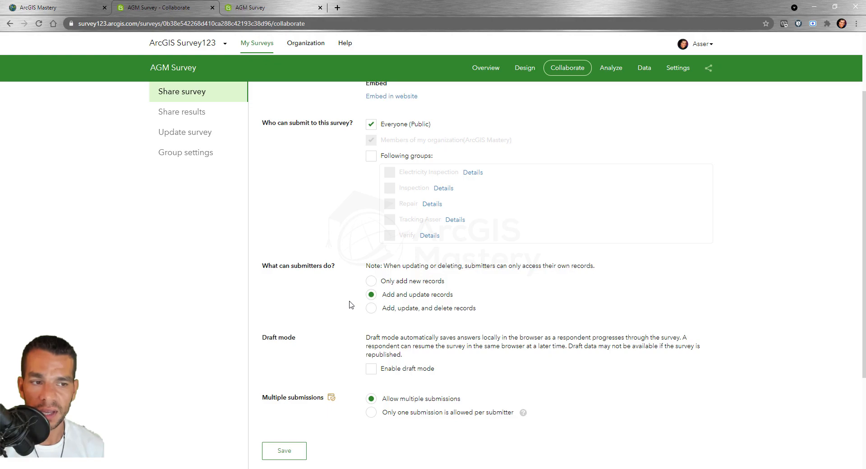
left_click(370, 309)
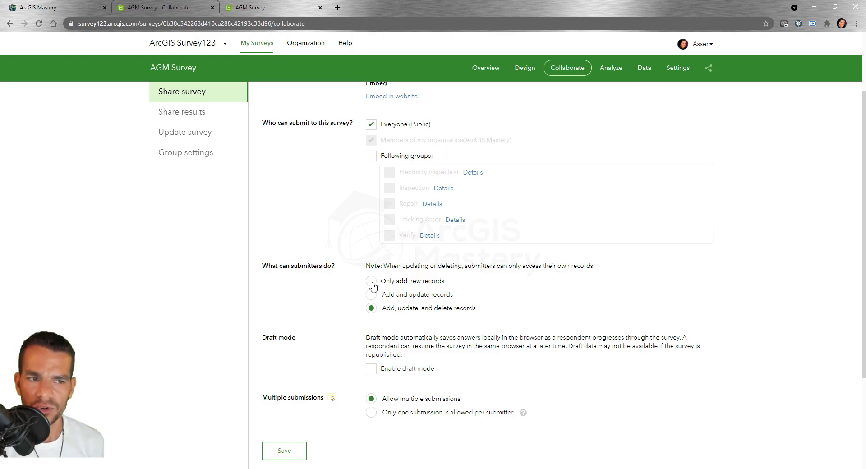
left_click(371, 294)
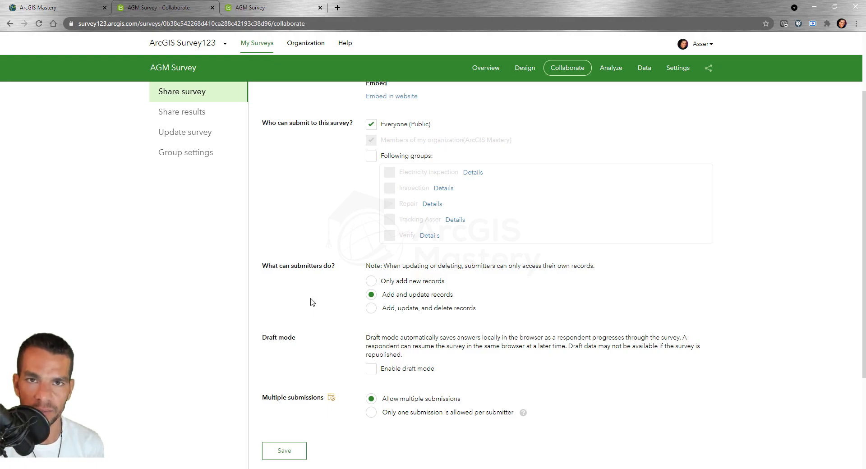
scroll(311, 302, "down", 3)
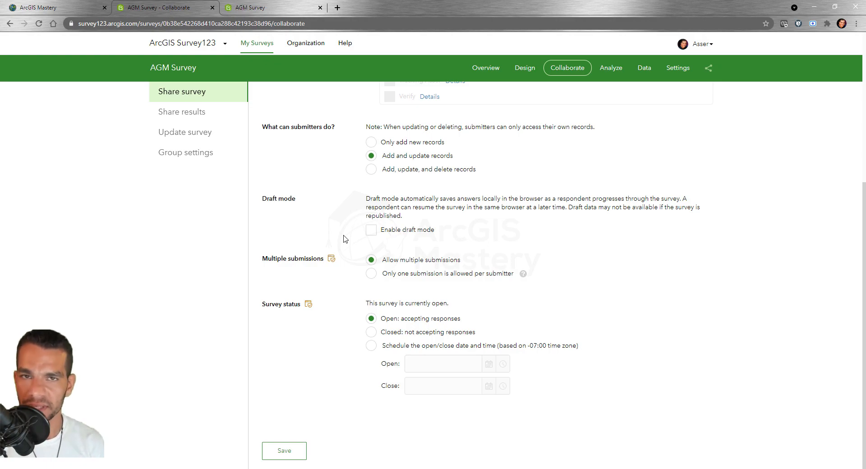
left_click(373, 231)
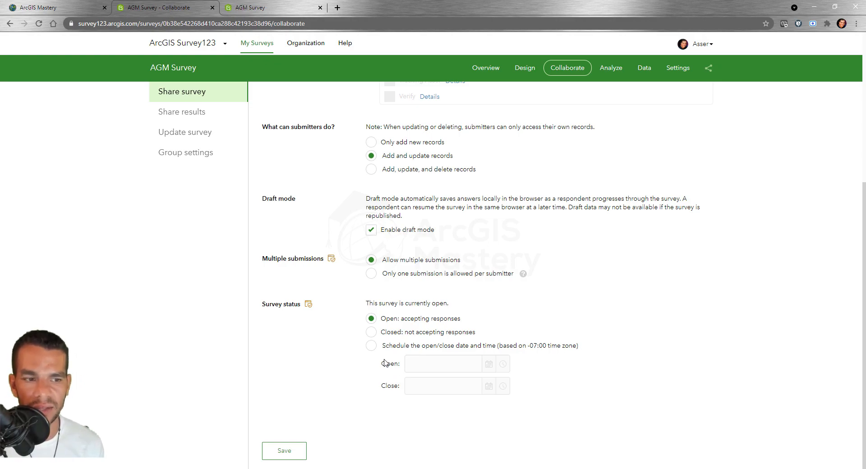
Try the scheduled and closed survey statuses, set the status back to Open: accepting responses, and save the sharing settings
left_click(370, 347)
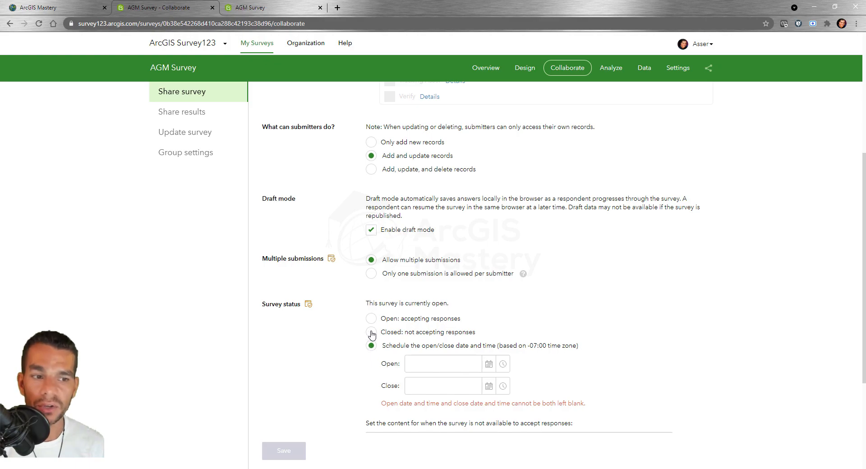
left_click(371, 333)
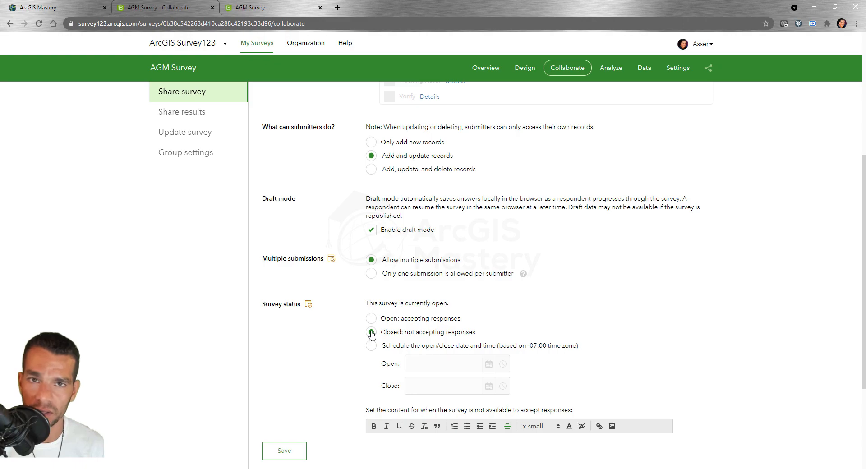
left_click(371, 319)
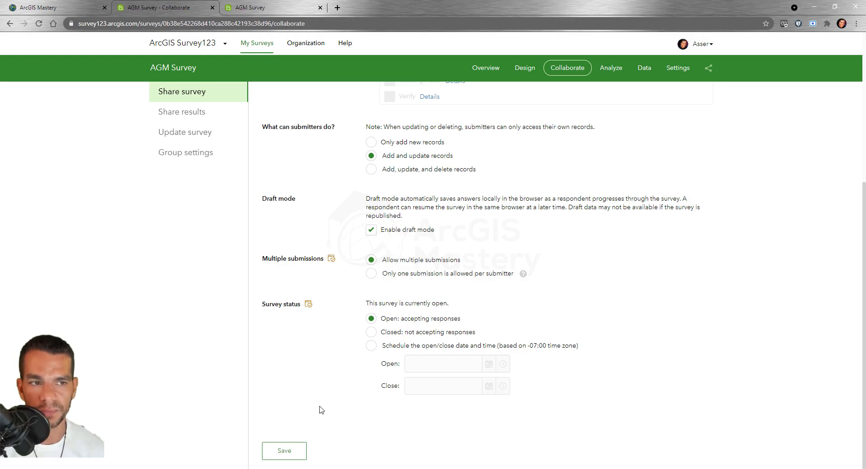
left_click(297, 458)
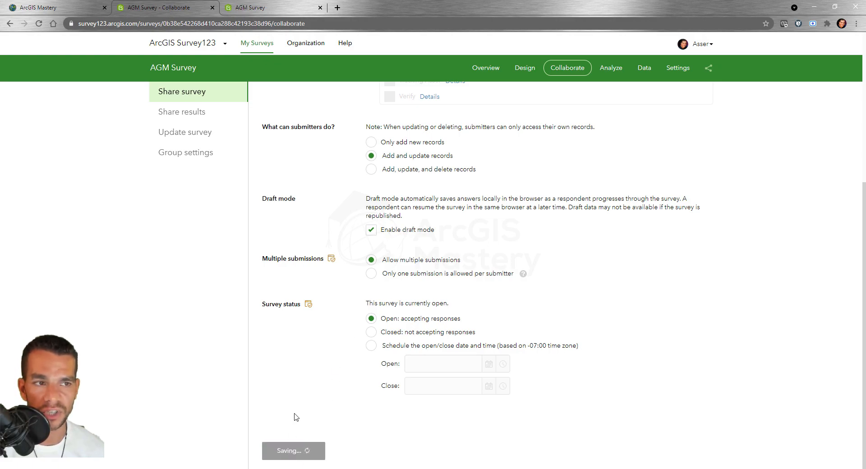
Compare the survey's sharing settings and published form with its results sharing settings, ending on the Share results page
scroll(295, 415, "up", 5)
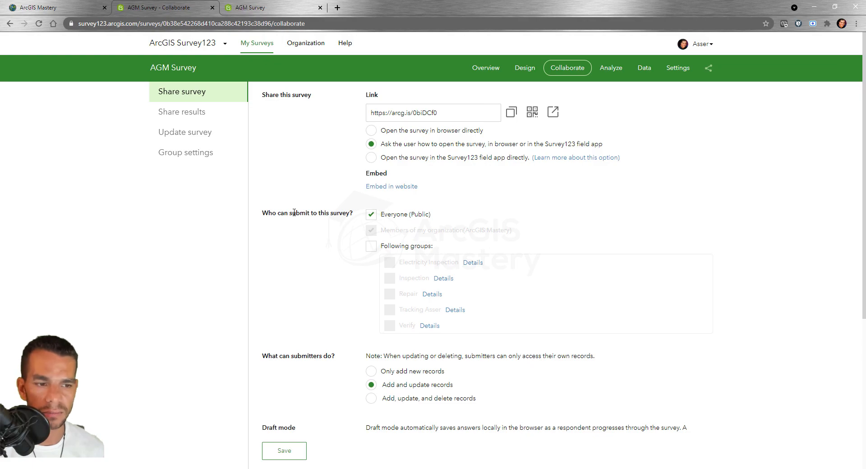
left_click(194, 117)
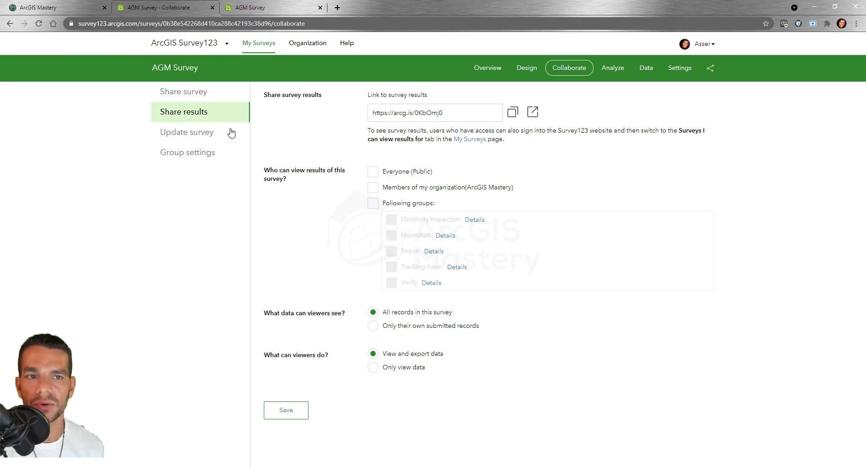
left_click(196, 95)
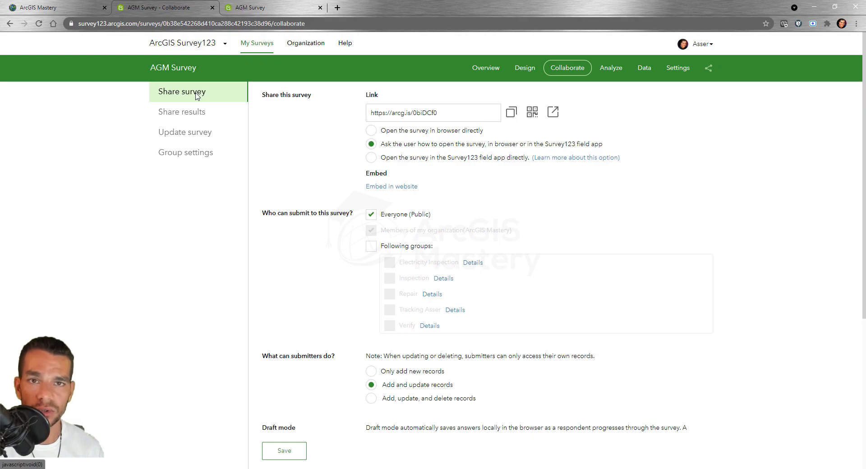
left_click(271, 7)
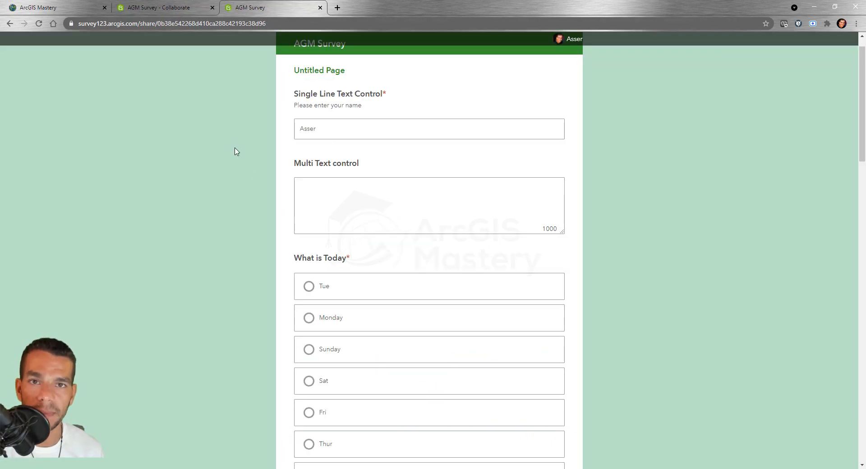
left_click(160, 9)
left_click(190, 113)
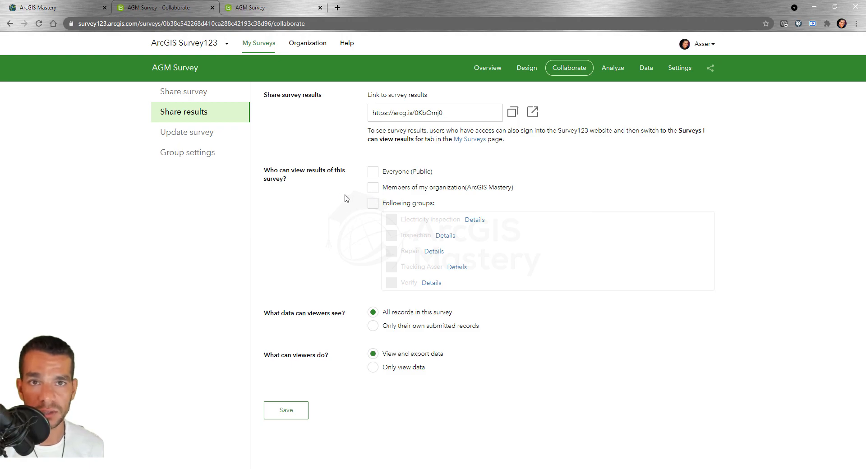
Copy the link to the survey results and open it in a new browser tab
left_click(416, 112)
key("ctrl+c")
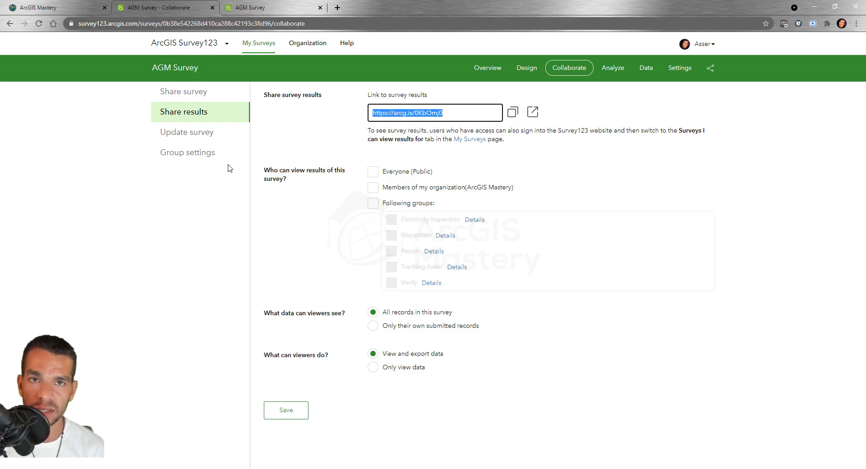
left_click(336, 7)
key("ctrl+v")
key("Return")
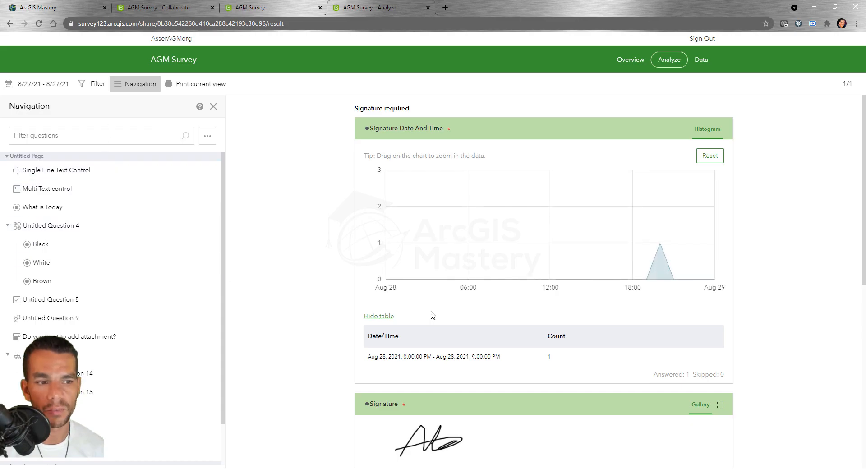
Review the collected answers to the Single Line Text Control and Multi Text control questions
mouse_move(662, 247)
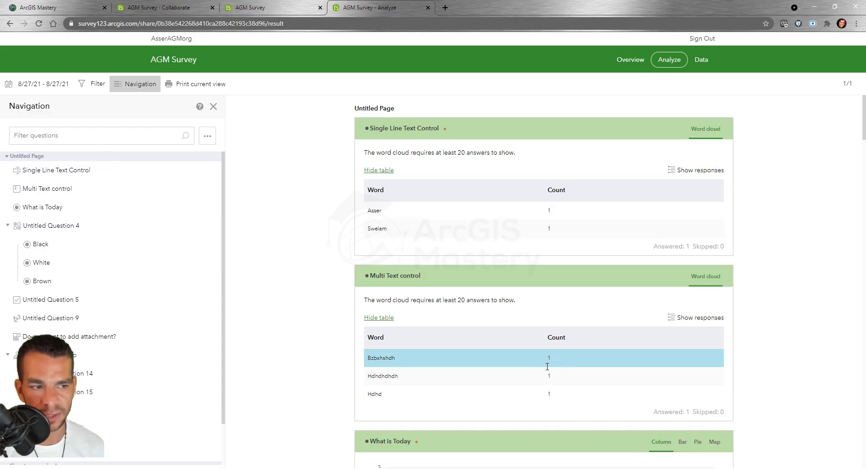
left_click(373, 218)
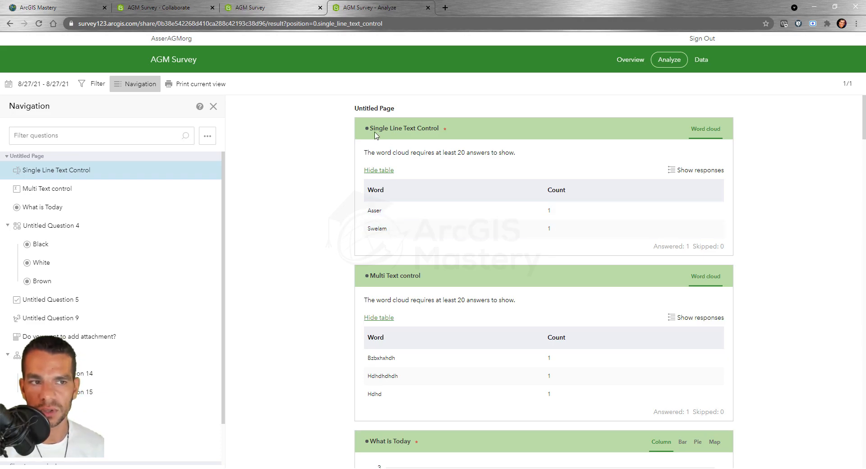
left_click_drag(370, 134, 431, 136)
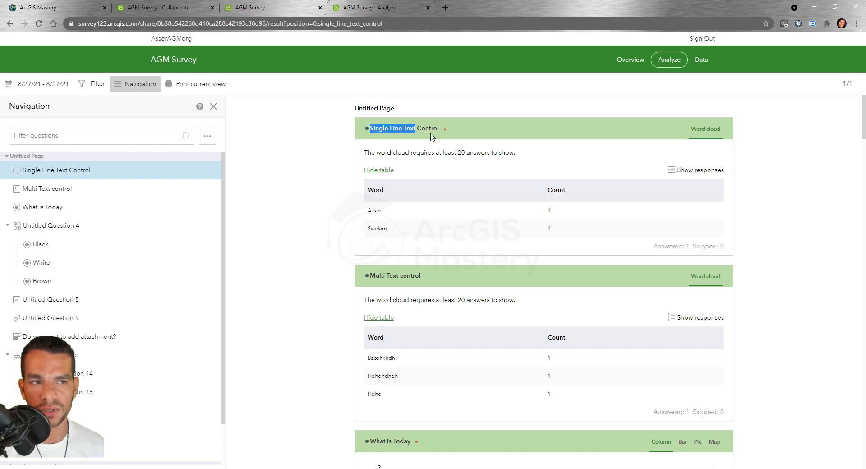
left_click(287, 214)
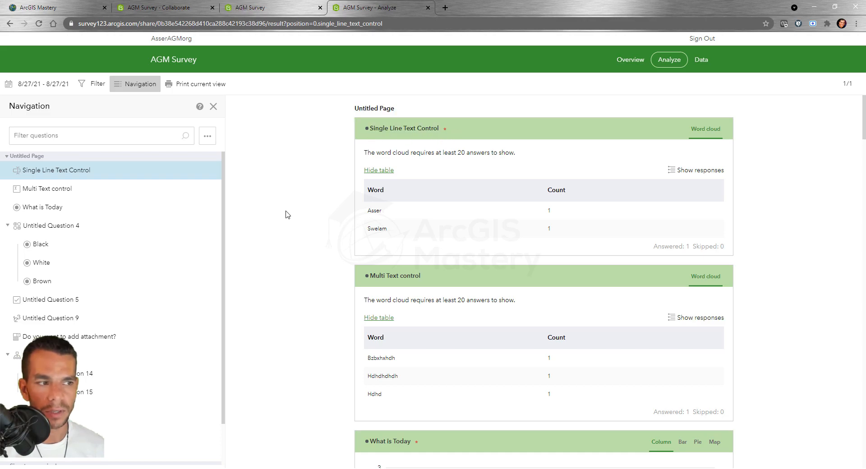
left_click(63, 194)
scroll(391, 338, "down", 2)
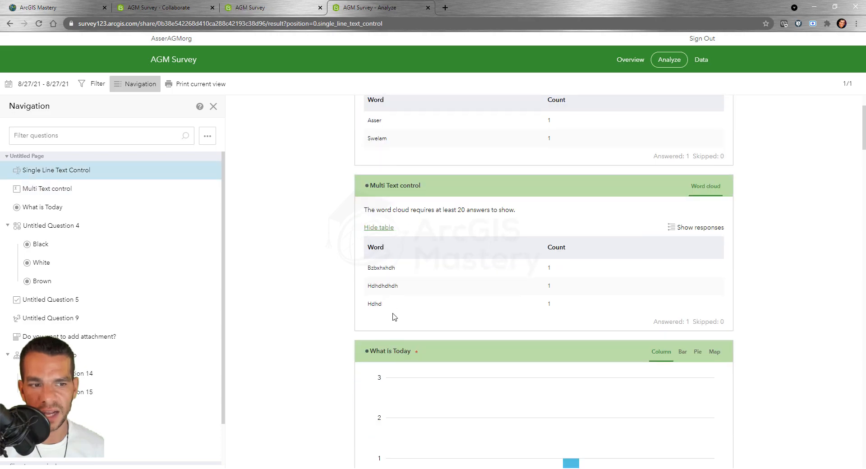
left_click_drag(366, 267, 369, 315)
left_click(319, 303)
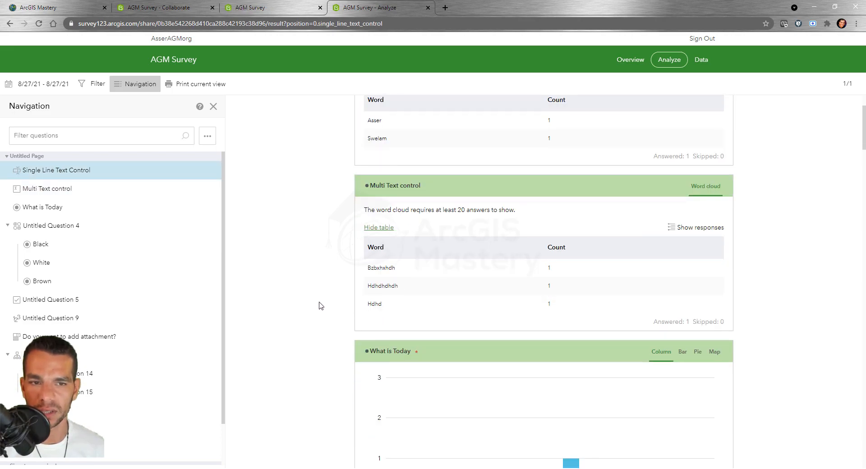
Examine the column chart of answers to the What is Today question
left_click(58, 210)
scroll(310, 343, "down", 3)
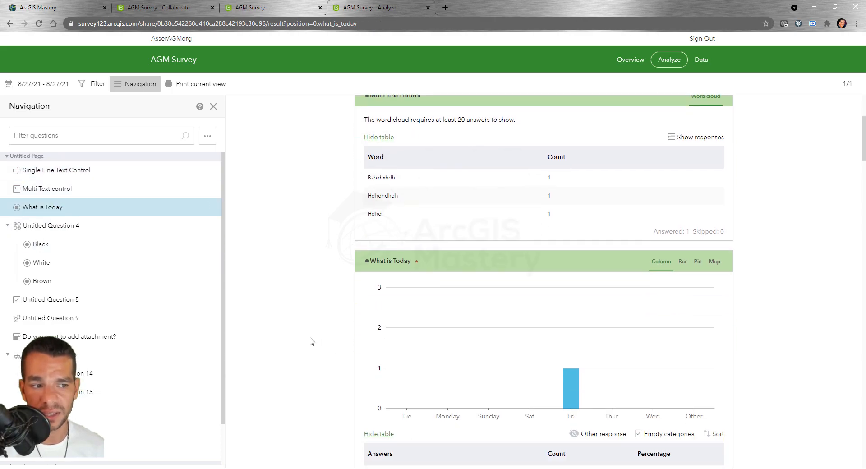
mouse_move(573, 361)
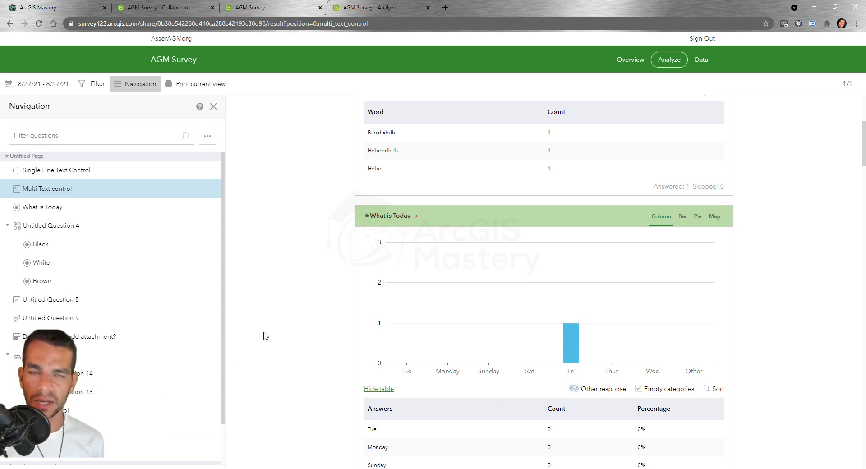
mouse_move(571, 343)
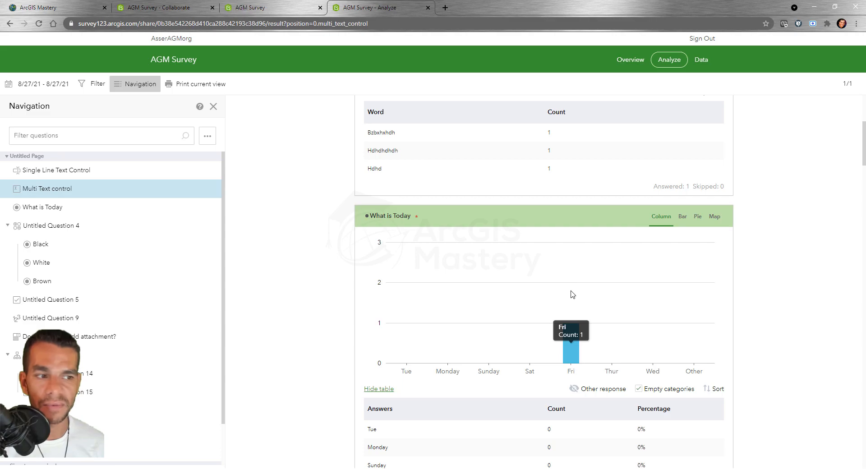
mouse_move(454, 361)
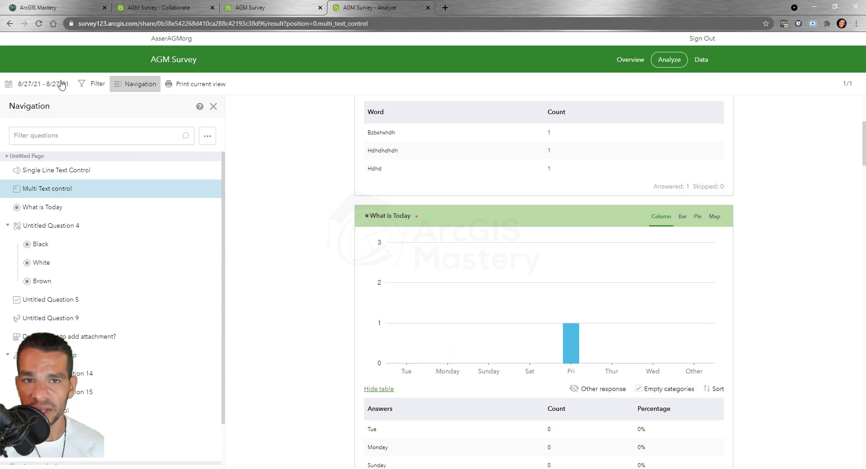
Look at the results filter options and return to the question navigation list
left_click(94, 84)
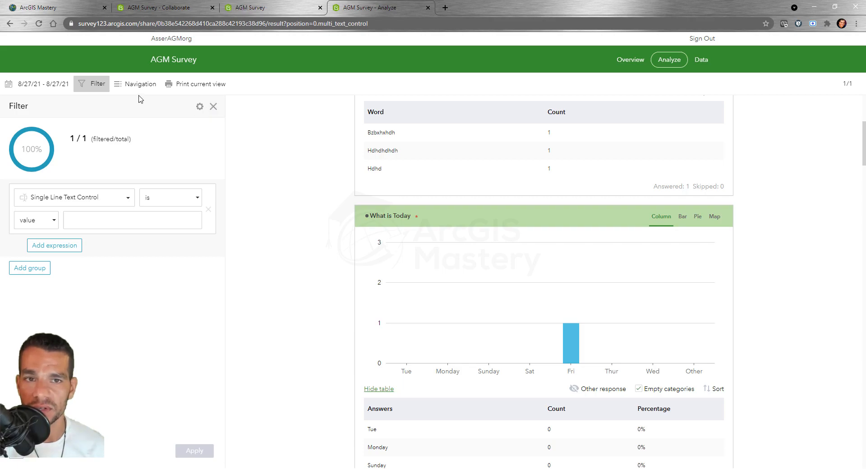
left_click(214, 107)
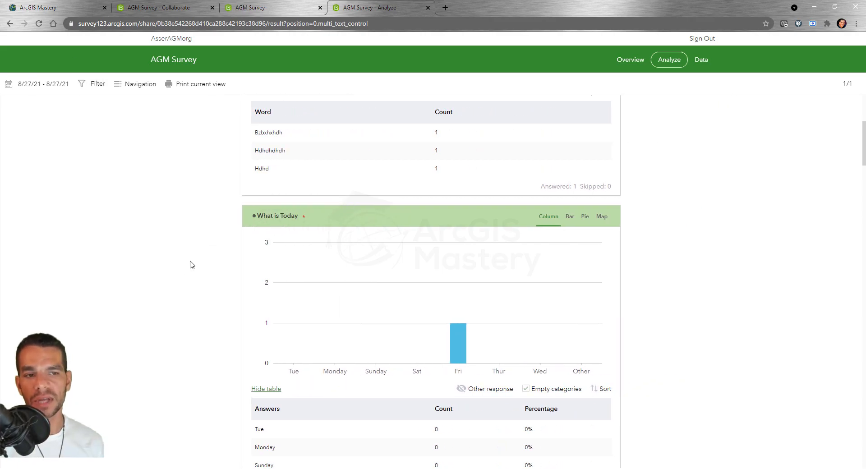
left_click(146, 85)
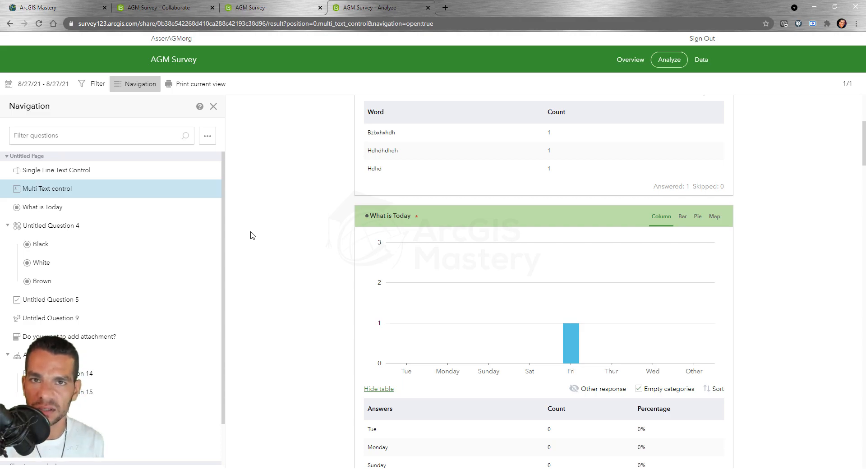
Set up a results filter where What is Today is Fri, and review the question charts with it
left_click(93, 85)
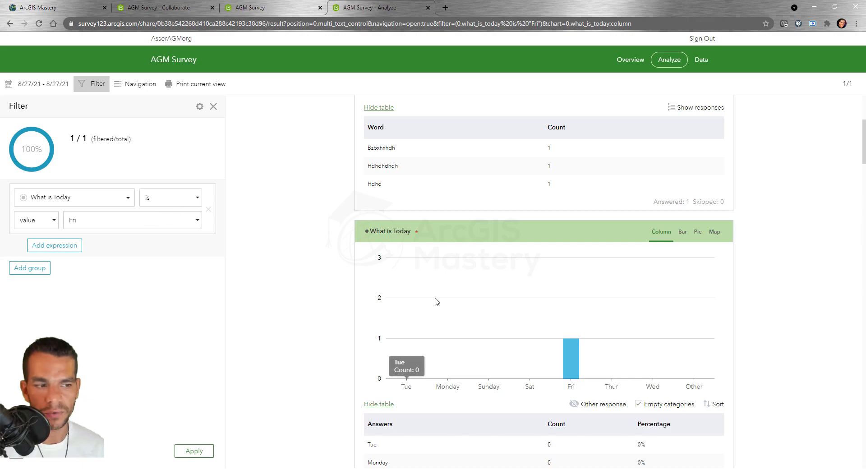
scroll(451, 303, "down", 2)
scroll(451, 303, "down", 15)
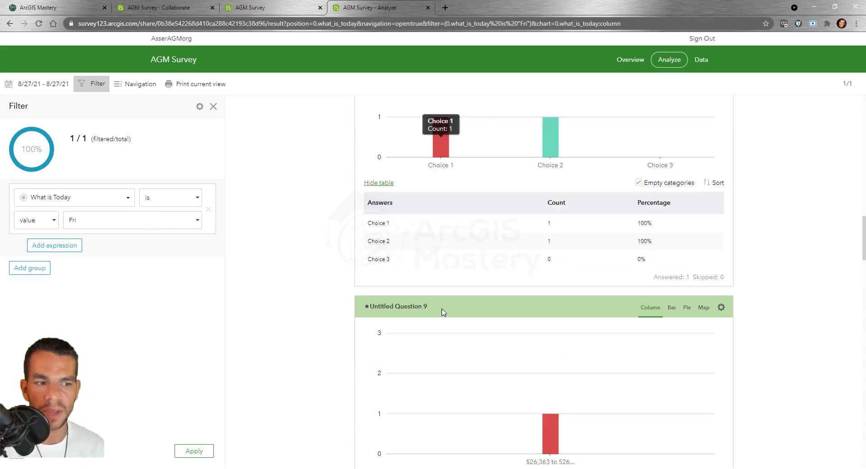
scroll(452, 338, "up", 10)
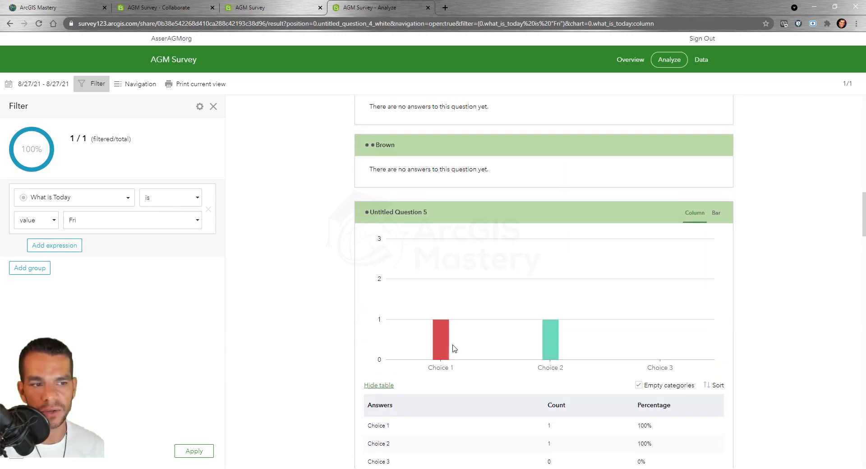
scroll(455, 349, "up", 10)
mouse_move(578, 257)
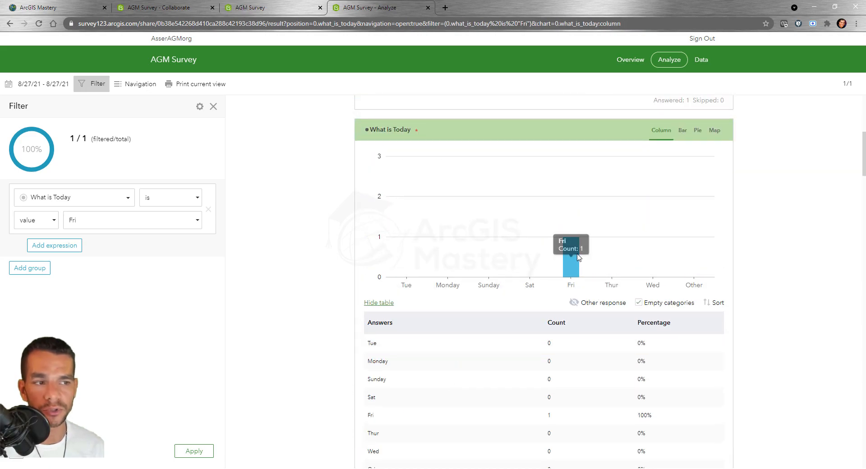
Reapply the results filter with What is Today is Fri, review the question's chart and answer table, and close the filter options
left_click(129, 199)
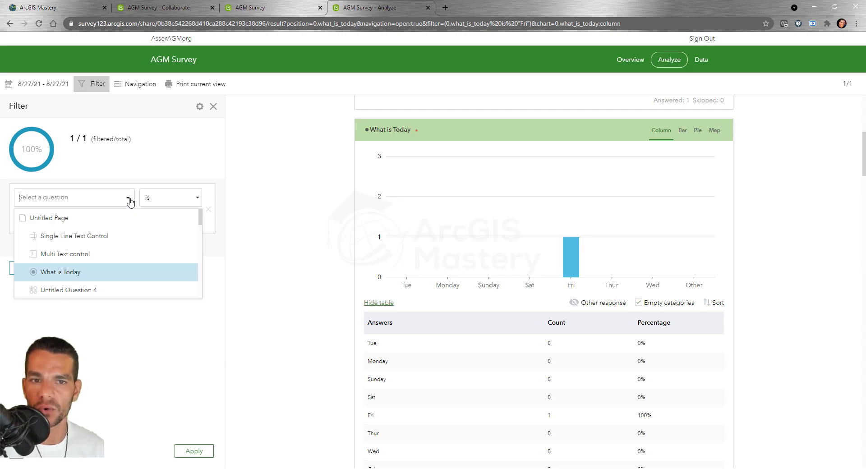
left_click(85, 276)
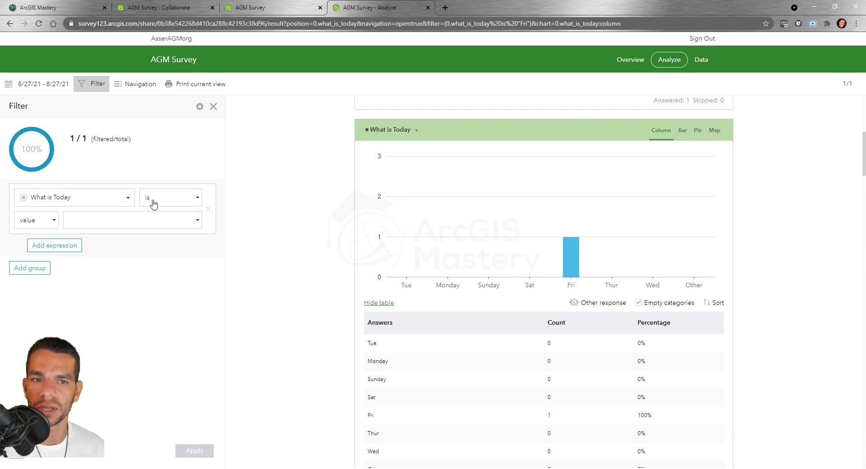
left_click(182, 226)
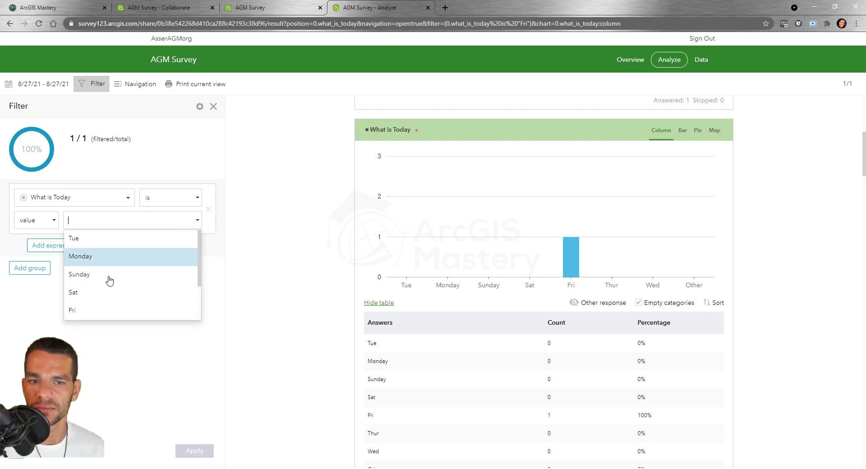
left_click(88, 310)
left_click(198, 453)
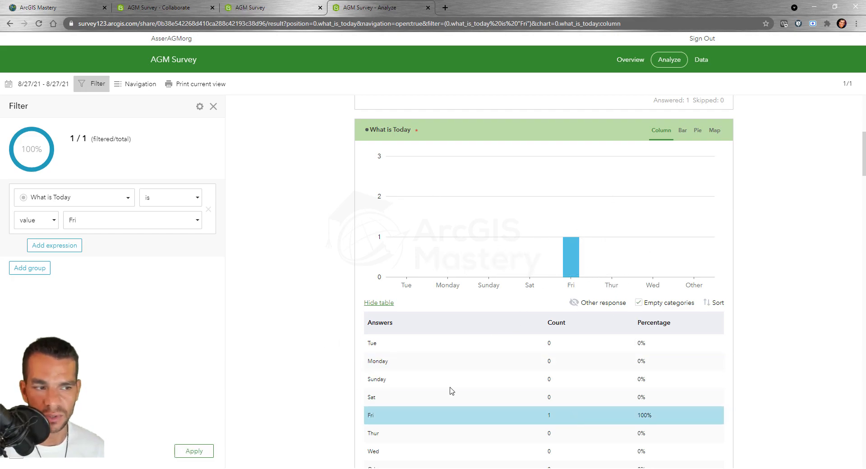
scroll(347, 368, "down", 2)
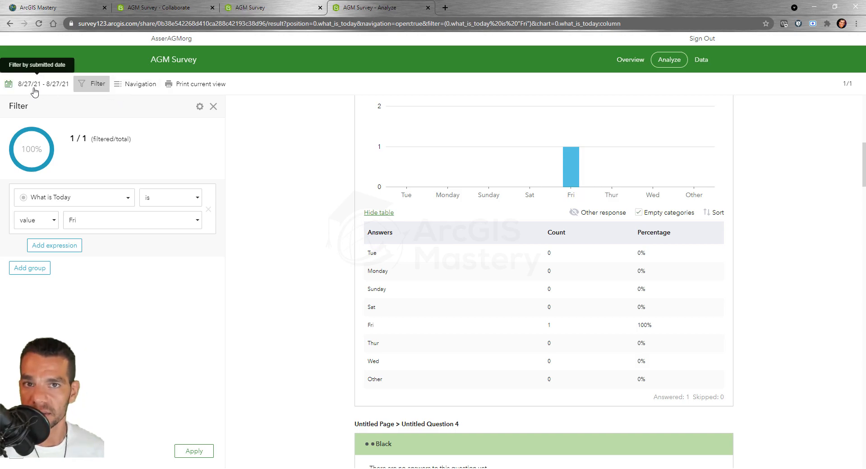
left_click(213, 107)
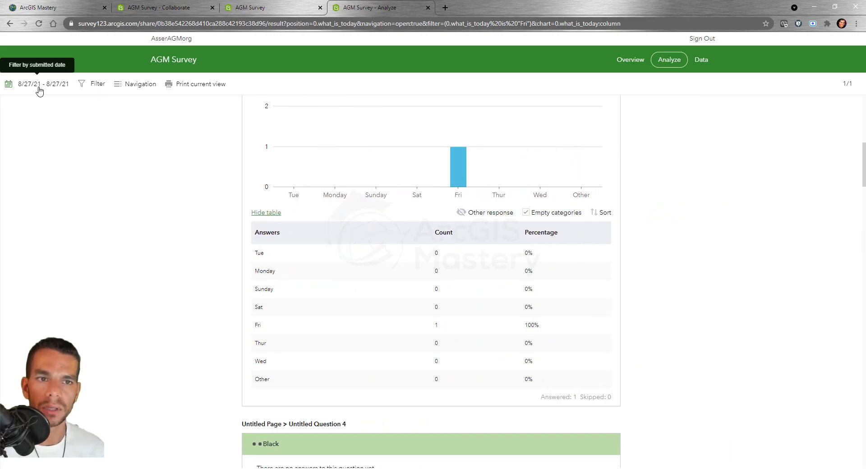
Go to the Ranking Control results and view the first attached image of Untitled Question 14 with its image info
left_click(138, 85)
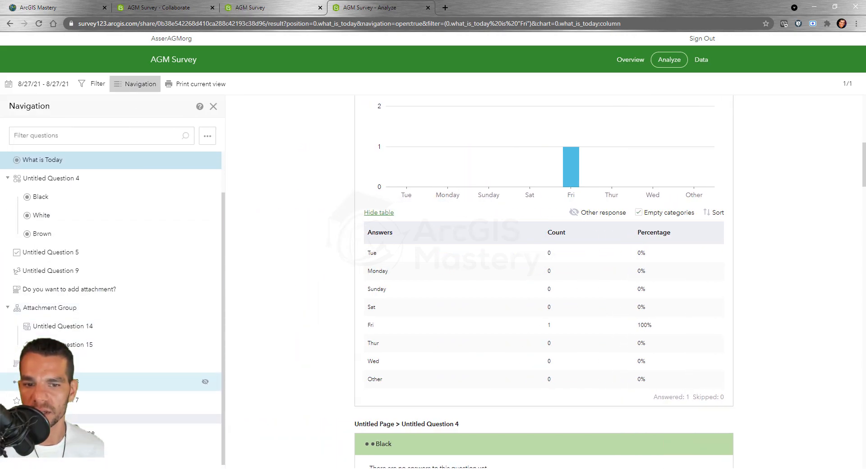
left_click(174, 367)
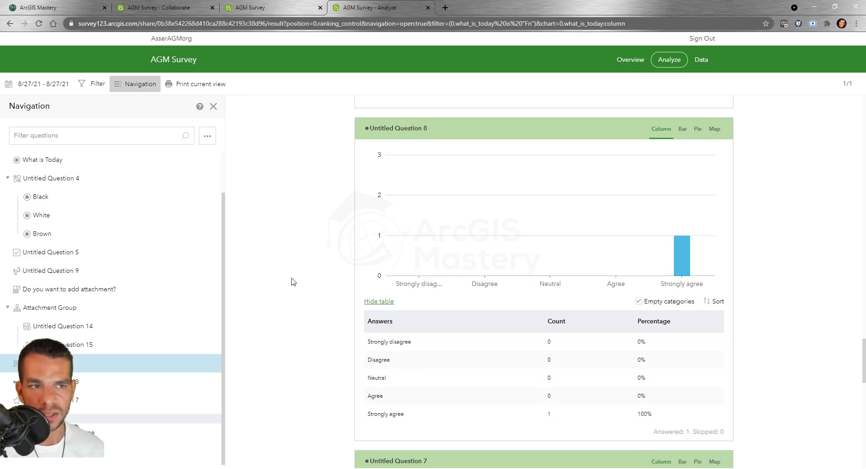
scroll(323, 271, "up", 7)
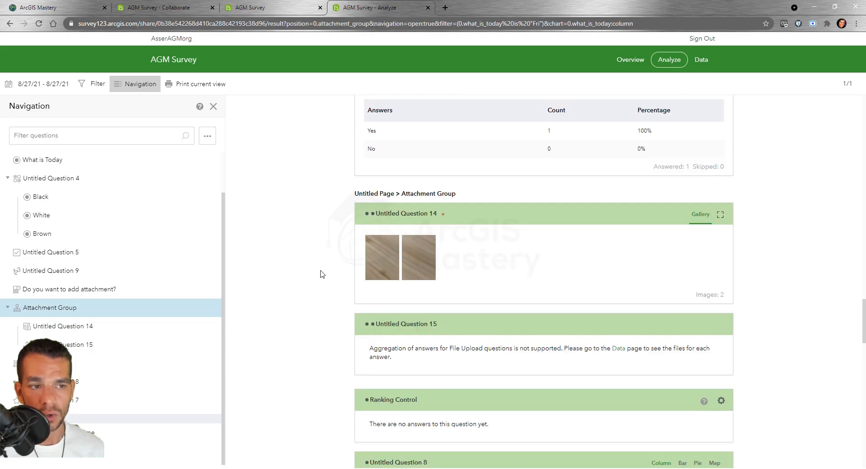
left_click(390, 262)
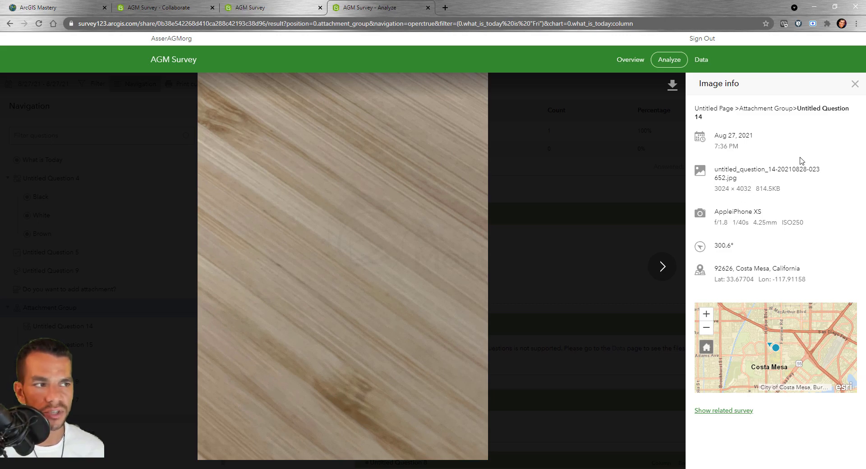
left_click(855, 84)
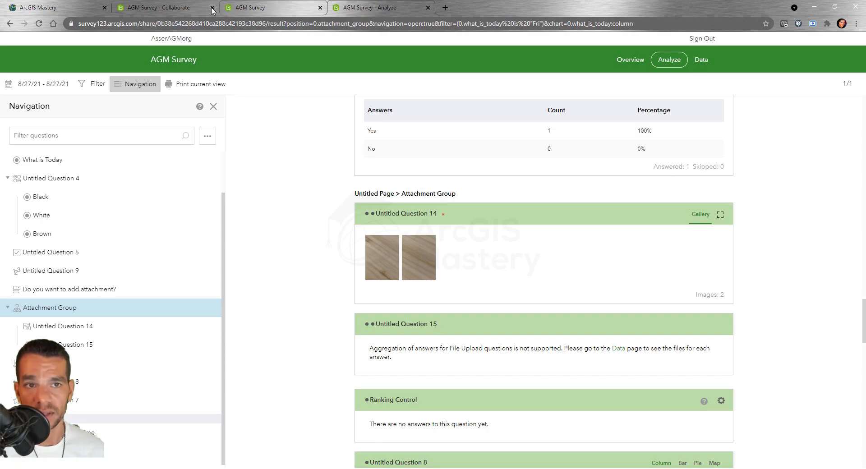
Compare the charts on the shared results page with the survey owner's Analyze page
left_click(158, 7)
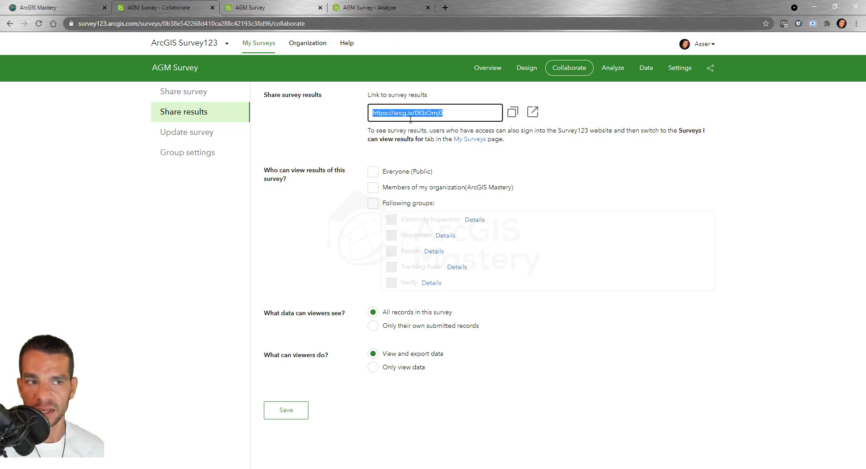
left_click(395, 10)
scroll(352, 245, "down", 5)
scroll(353, 246, "up", 10)
scroll(356, 239, "up", 10)
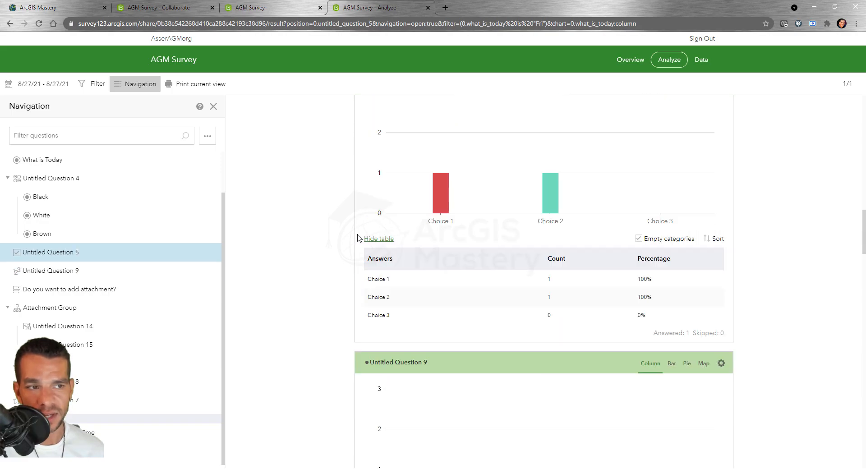
left_click(173, 10)
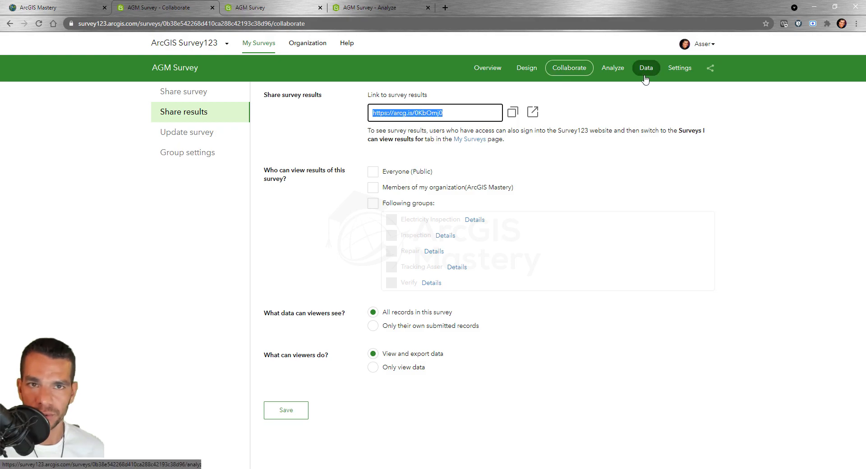
left_click(612, 67)
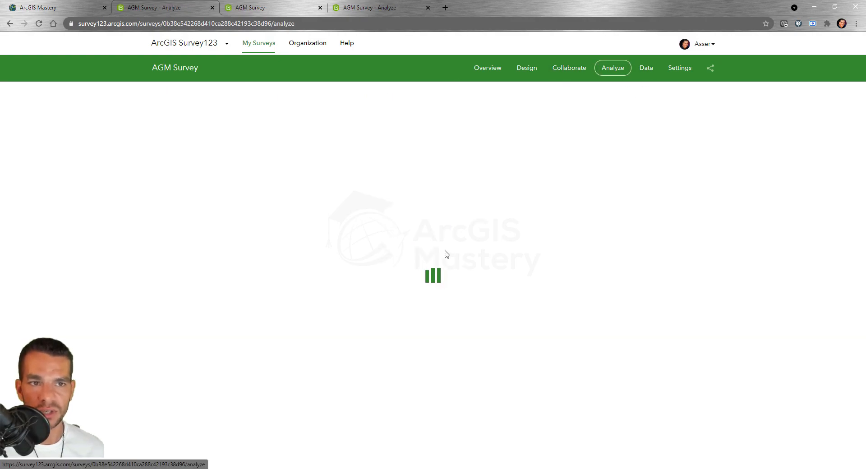
left_click(175, 8)
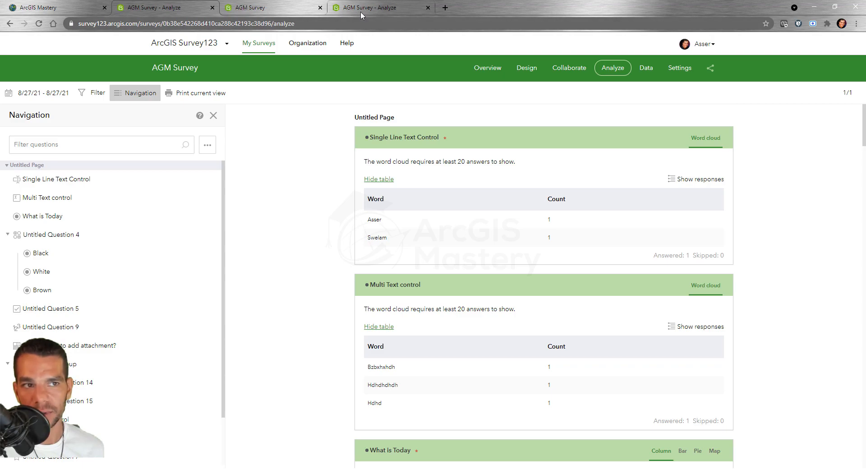
left_click(361, 11)
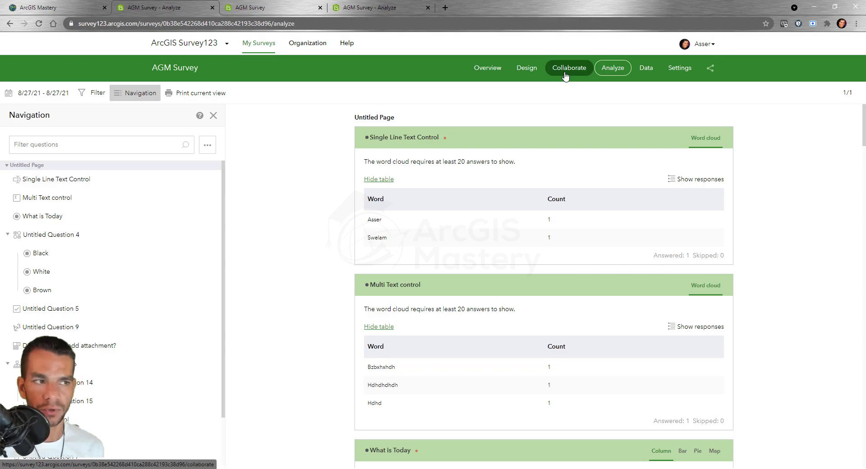
On the survey's Data page, select the submitted record and examine its map location, table columns and form answers
left_click(644, 68)
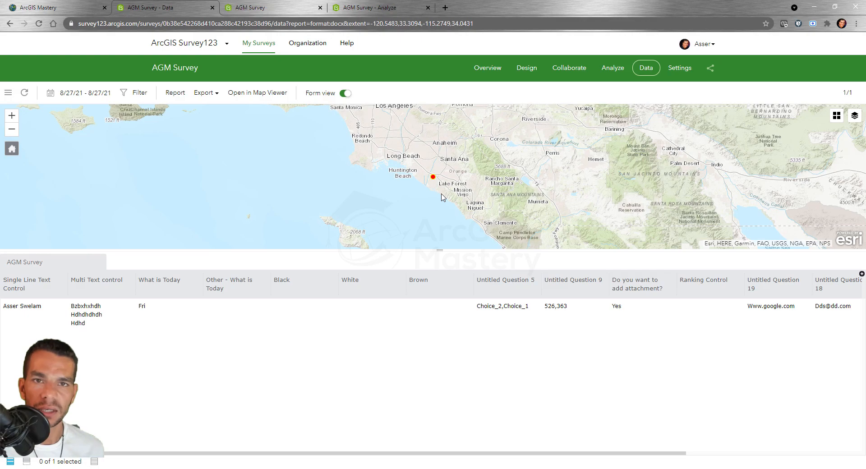
scroll(433, 179, "up", 1)
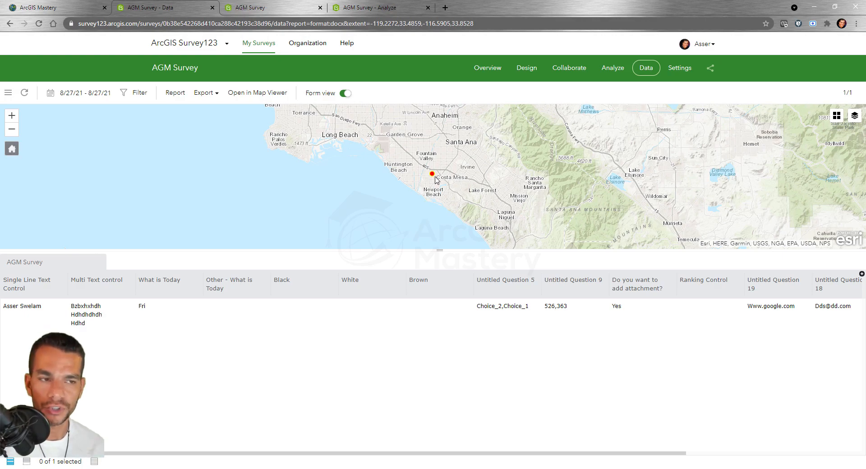
scroll(435, 184, "up", 2)
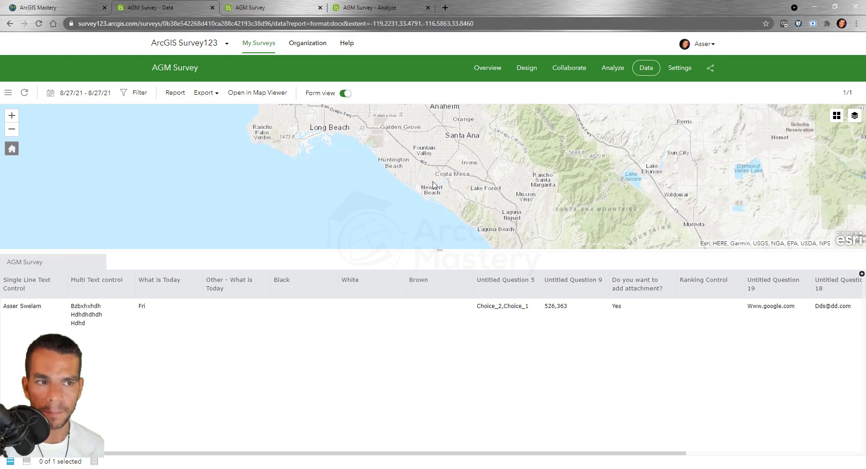
left_click(24, 321)
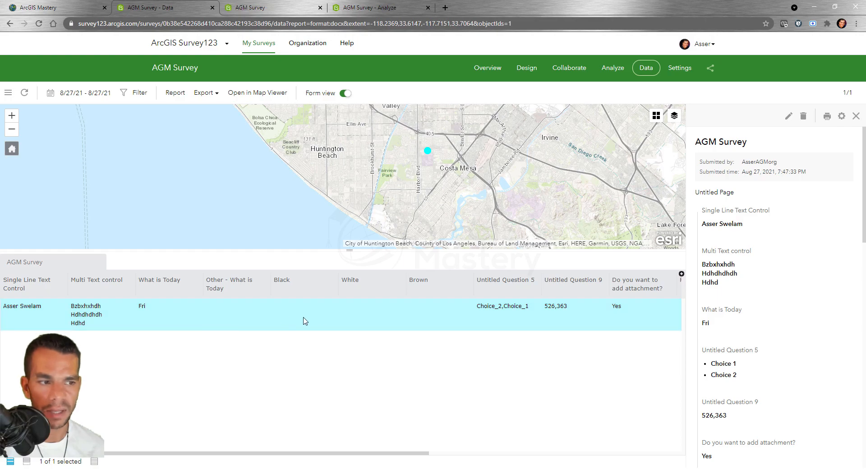
left_click_drag(347, 453, 632, 468)
scroll(810, 269, "down", 10)
scroll(799, 297, "up", 10)
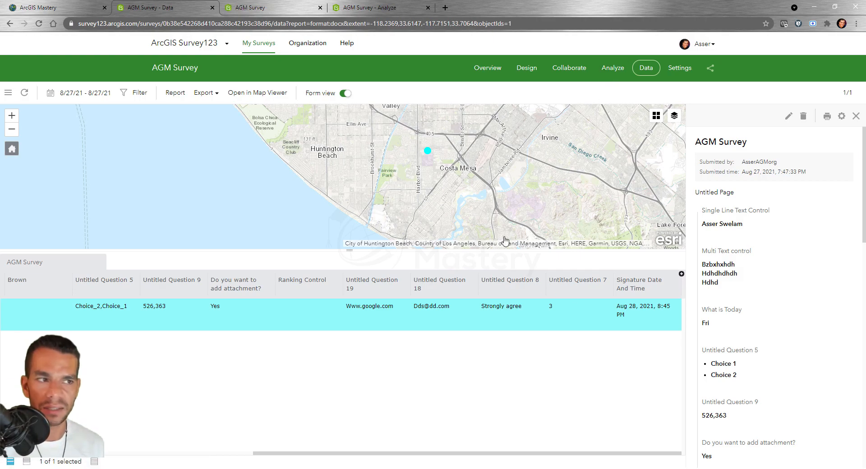
left_click(613, 72)
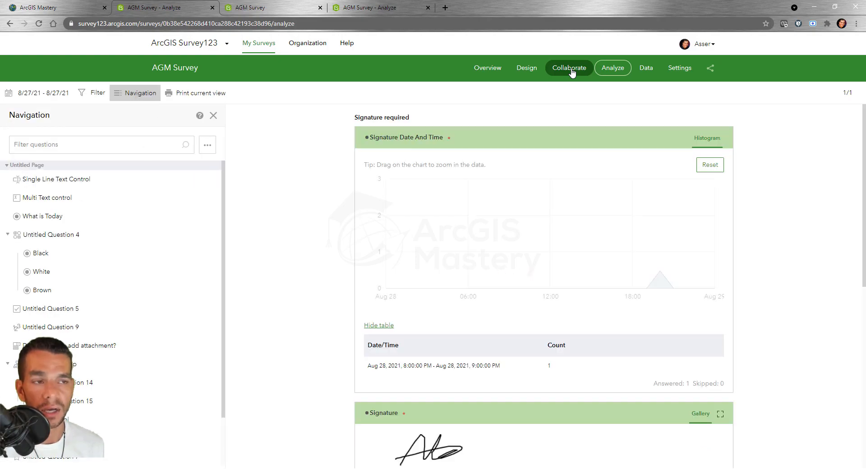
left_click(644, 71)
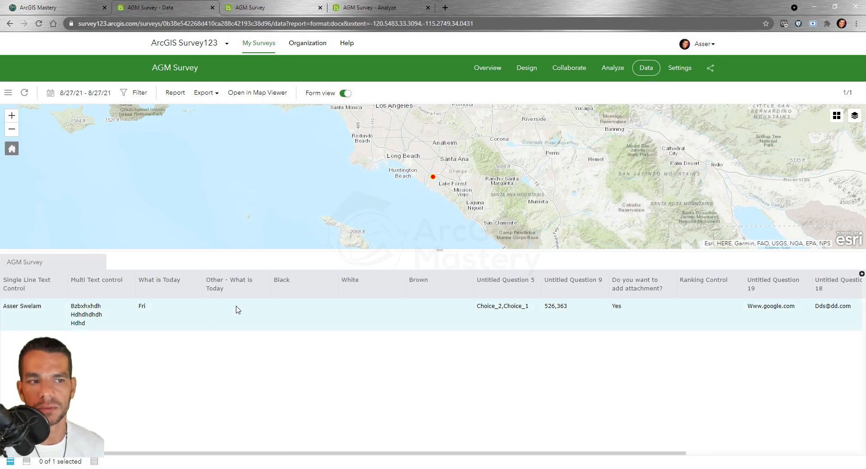
Switch to ArcGIS Online and show the data table of the hosted AGM Survey feature layer in the Survey-AGM Survey folder
left_click(67, 12)
left_click(385, 47)
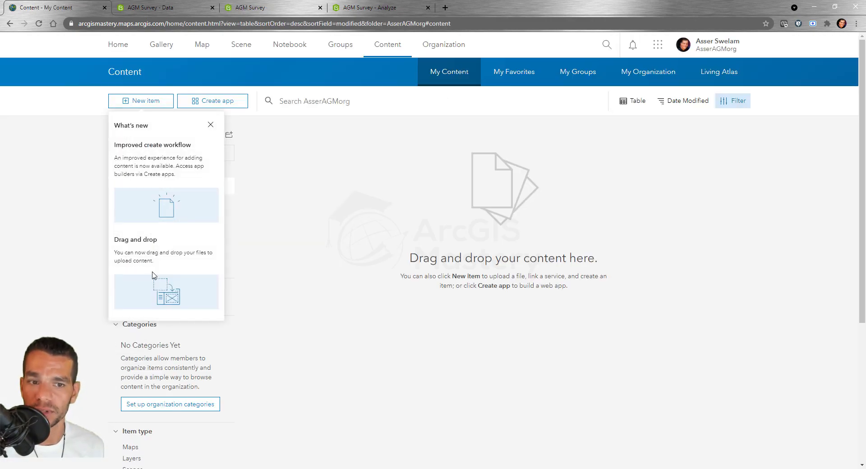
left_click(211, 125)
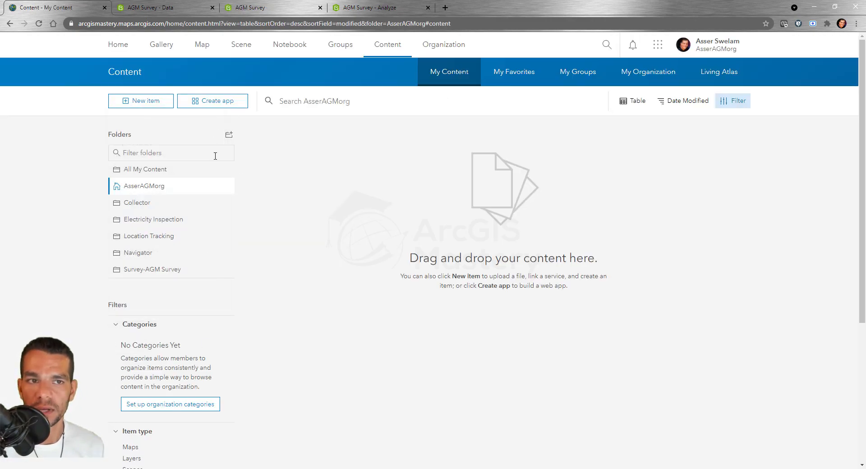
left_click(162, 272)
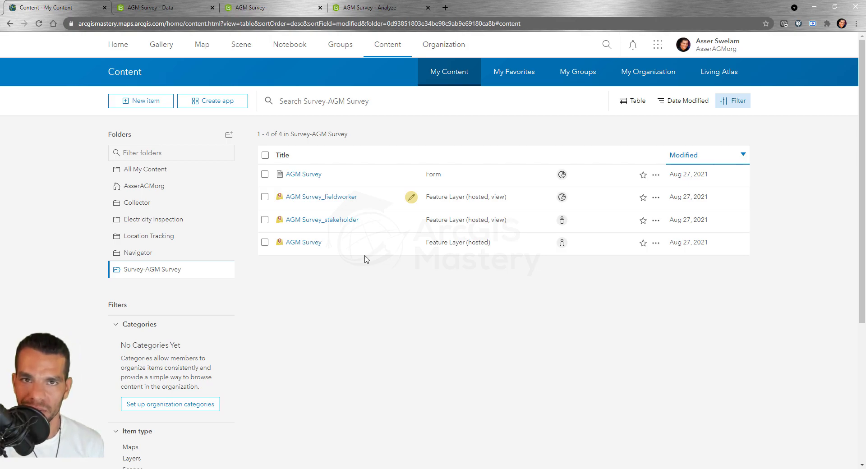
left_click(307, 247)
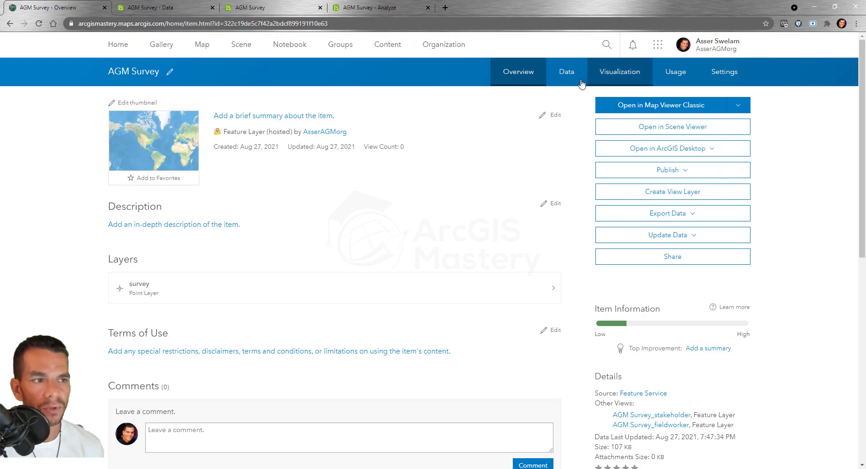
left_click(567, 73)
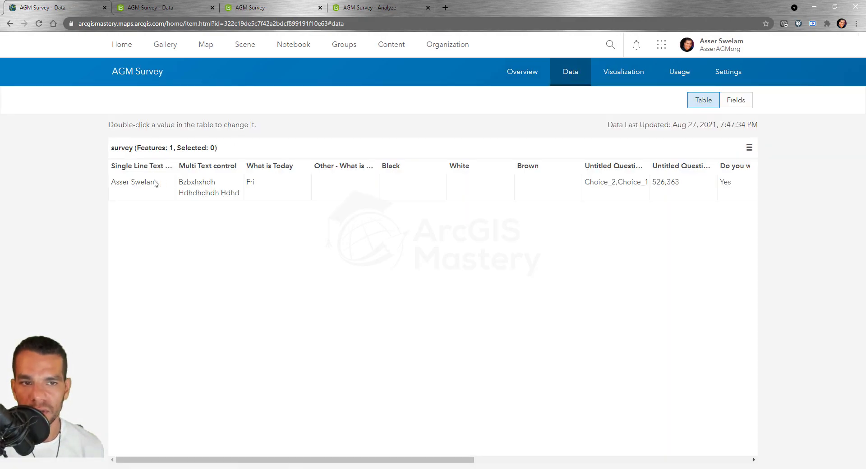
Compare the Survey123 Data page's record with the hosted feature layer's table in ArcGIS Online
left_click(155, 7)
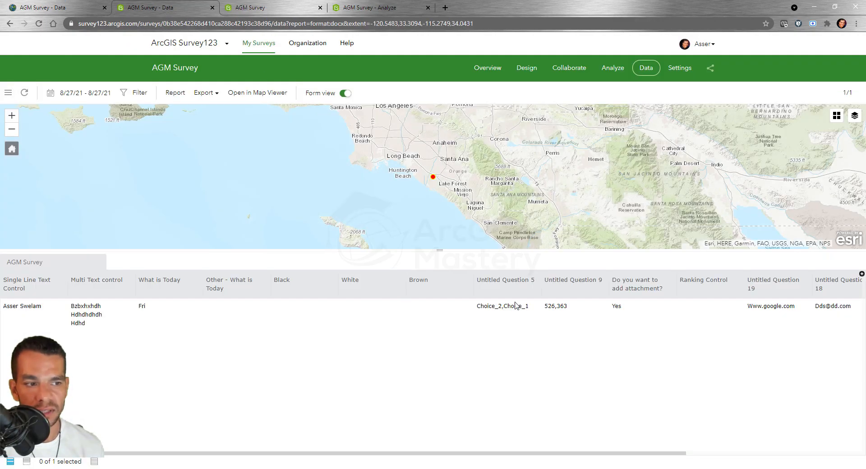
left_click(67, 7)
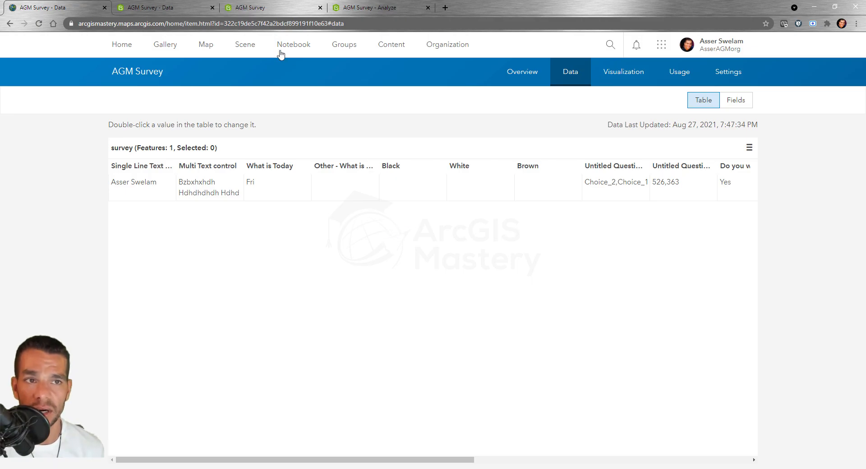
left_click(171, 7)
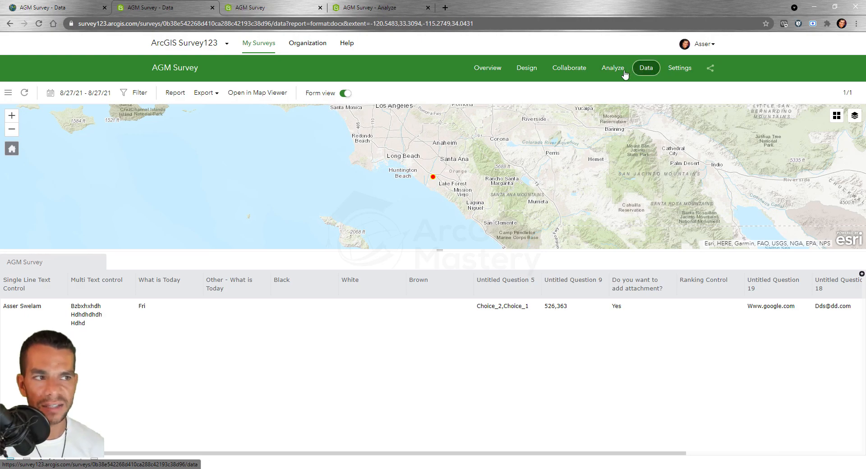
Review the first questions on the shared results page and return to the survey owner's Data page
left_click(358, 12)
scroll(554, 120, "up", 12)
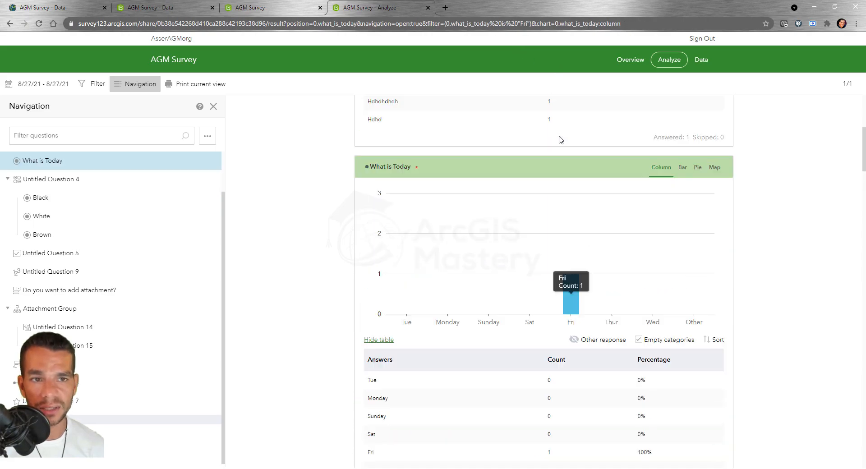
scroll(415, 186, "up", 1)
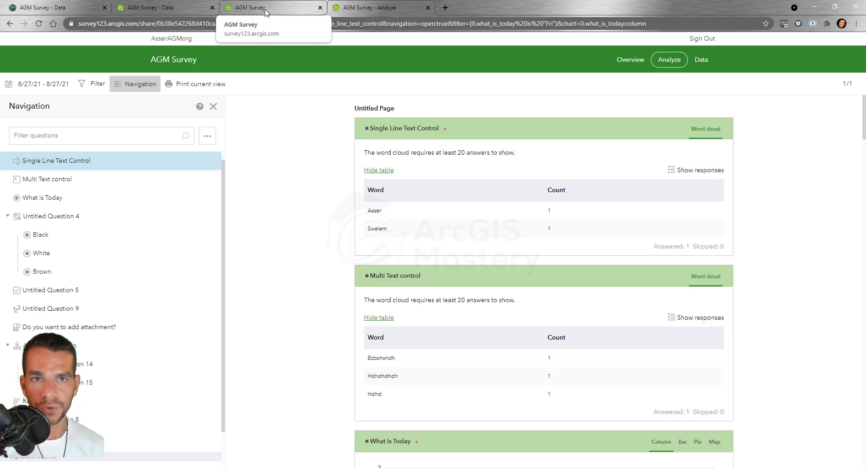
left_click(149, 8)
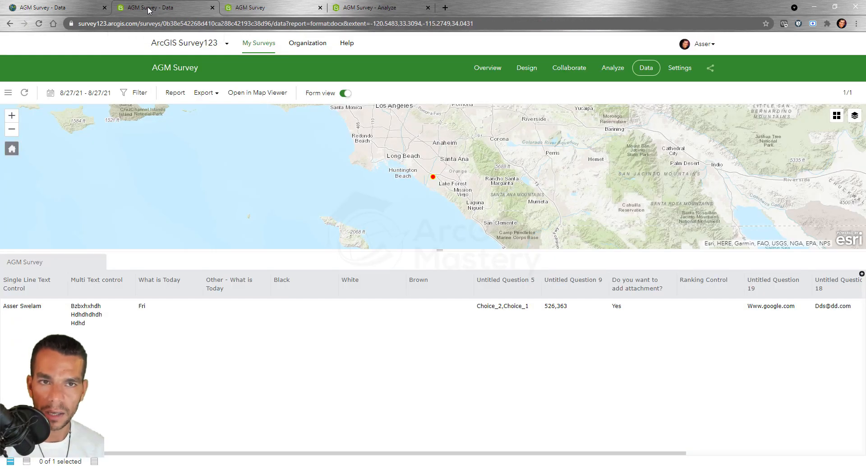
Open the AGM Survey's Share results settings for collaboration and examine them alongside the shared results page
left_click(578, 72)
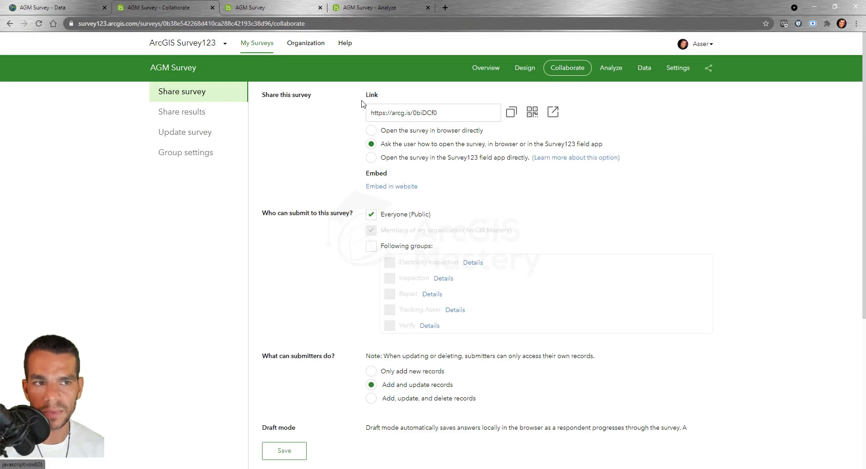
left_click(182, 113)
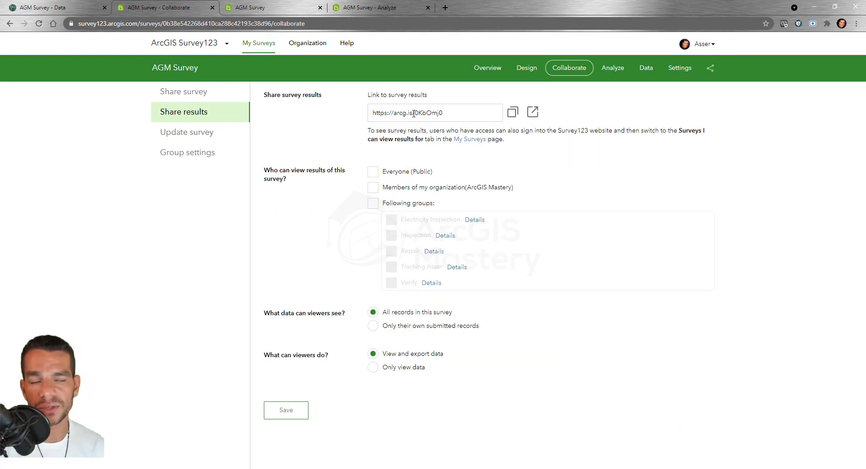
left_click(365, 9)
left_click(174, 8)
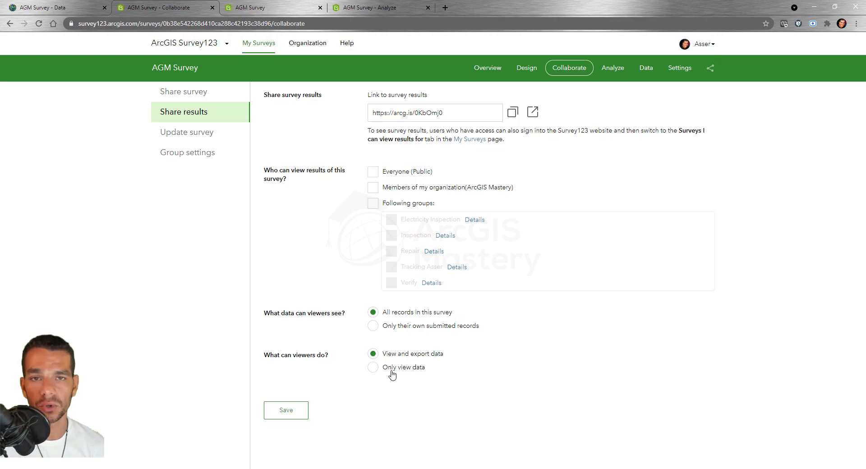
On the shared results page, show the collected data and list the available export formats
left_click(374, 9)
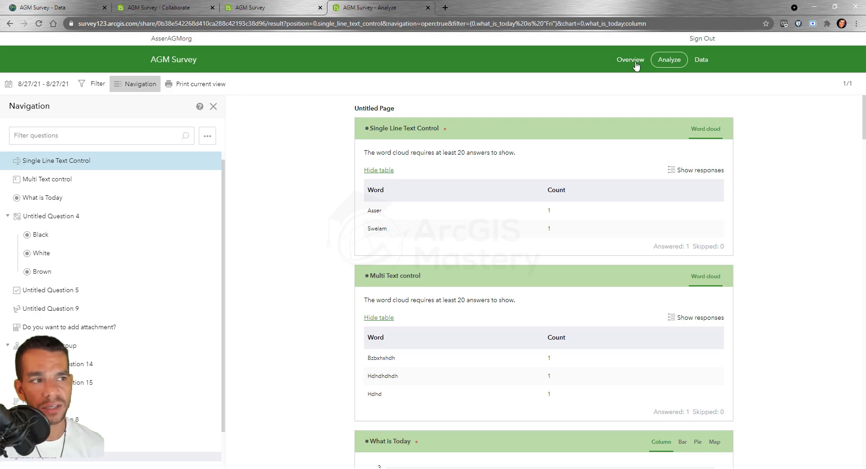
left_click(702, 61)
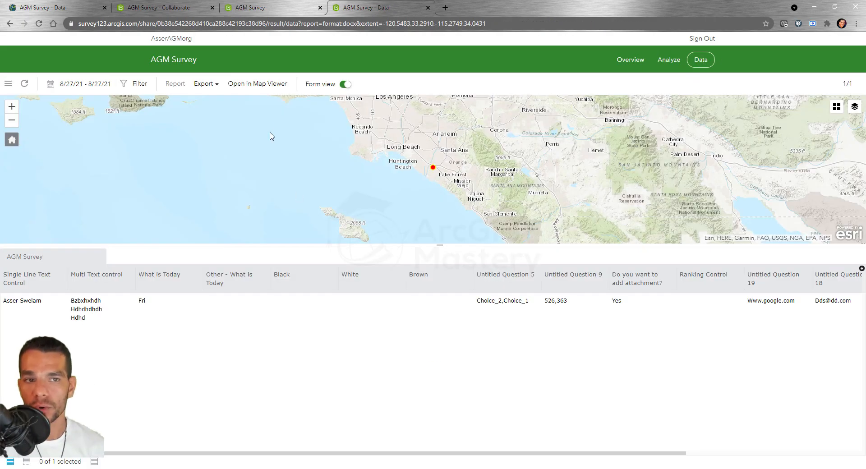
left_click(206, 84)
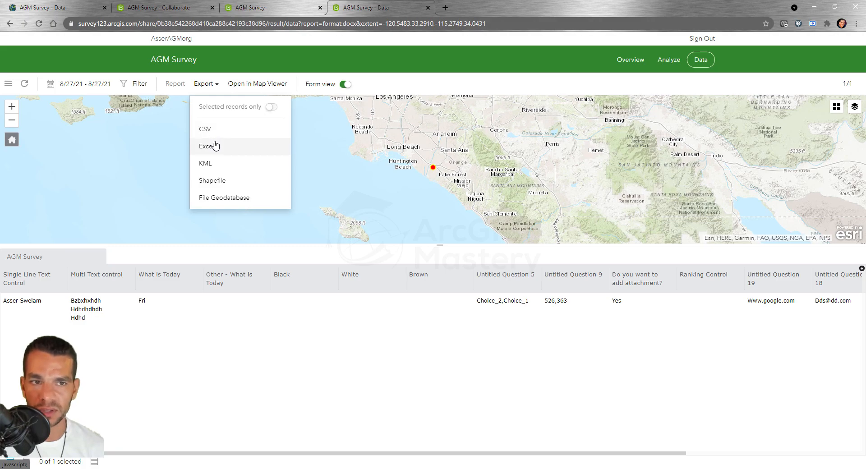
In the Share results settings, try the Only view data permission for viewers and restore View and export data
left_click(164, 9)
left_click(373, 368)
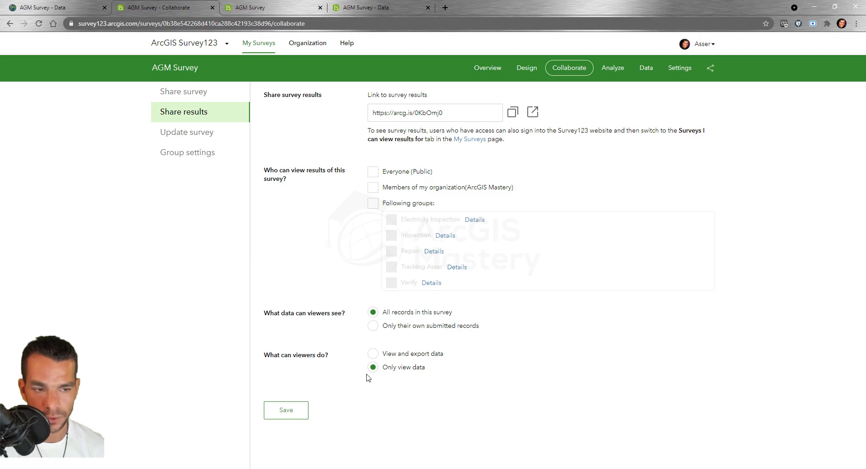
left_click(372, 354)
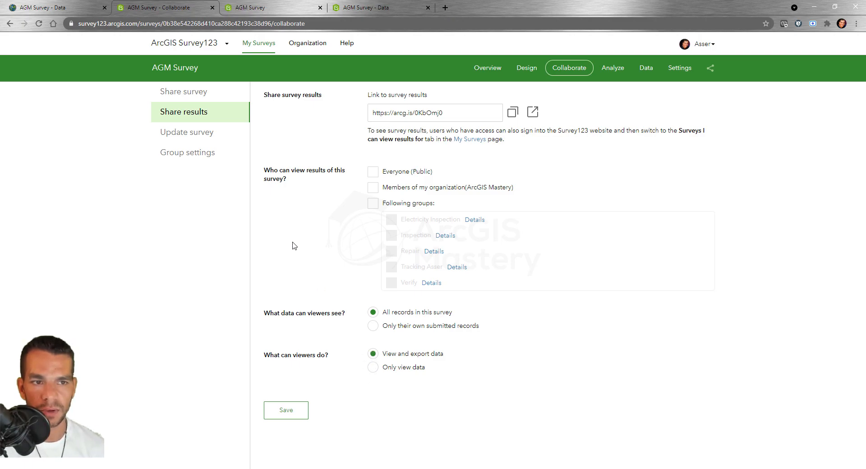
Examine the survey's Update survey and Group settings for collaboration, and return to the owner's Data page
left_click(175, 131)
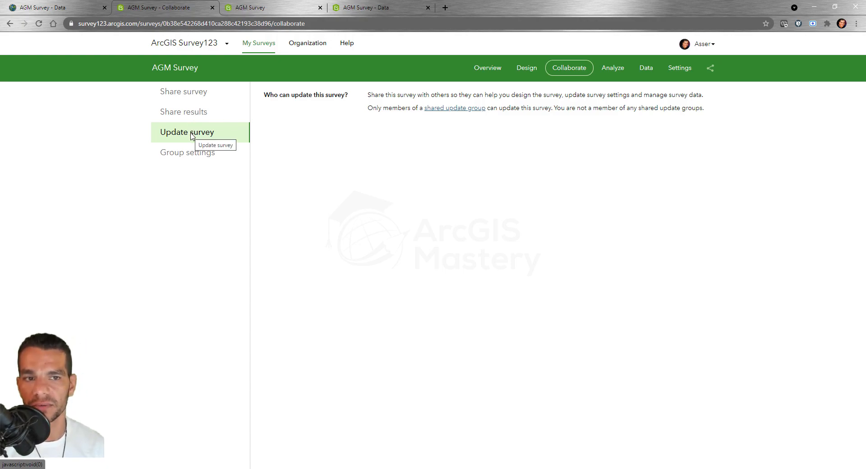
left_click(186, 153)
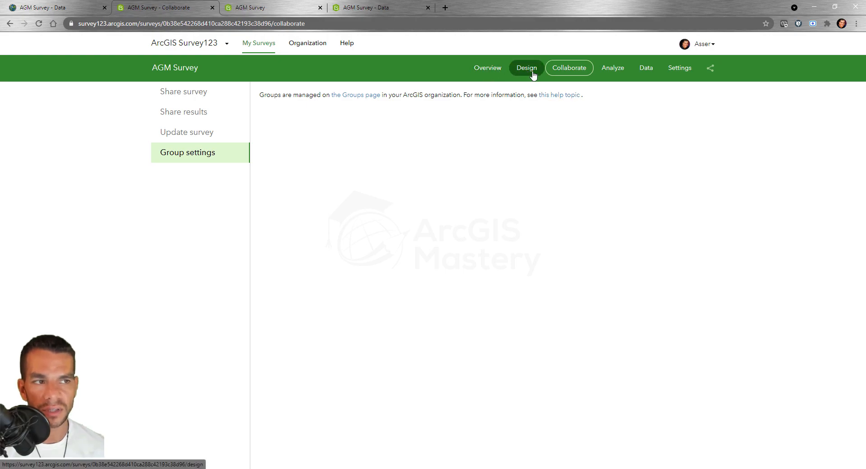
left_click(644, 71)
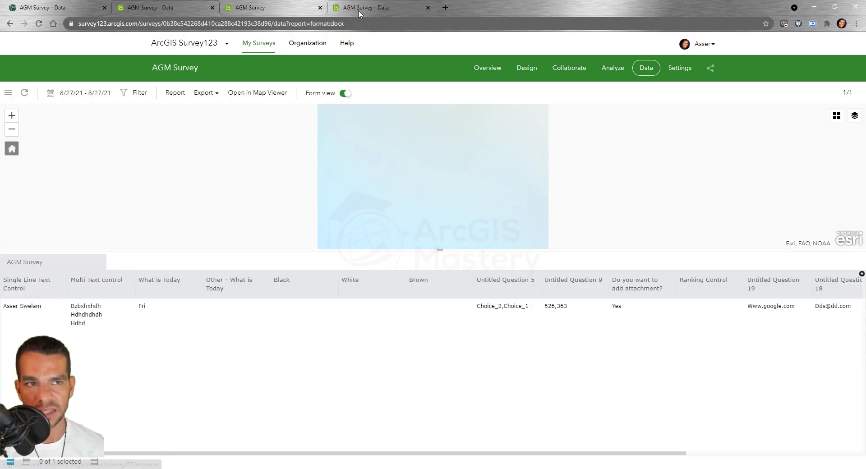
Compare the sections and tools of the shared results Data page with those on the owner's Data page
left_click(360, 10)
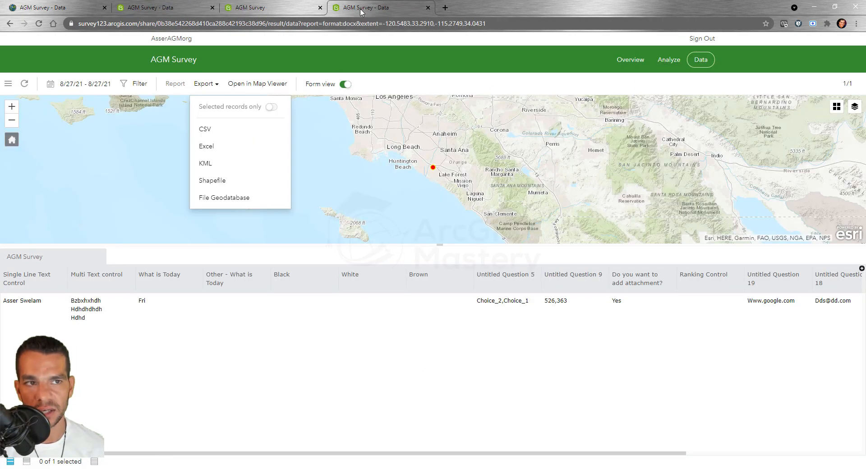
left_click(174, 12)
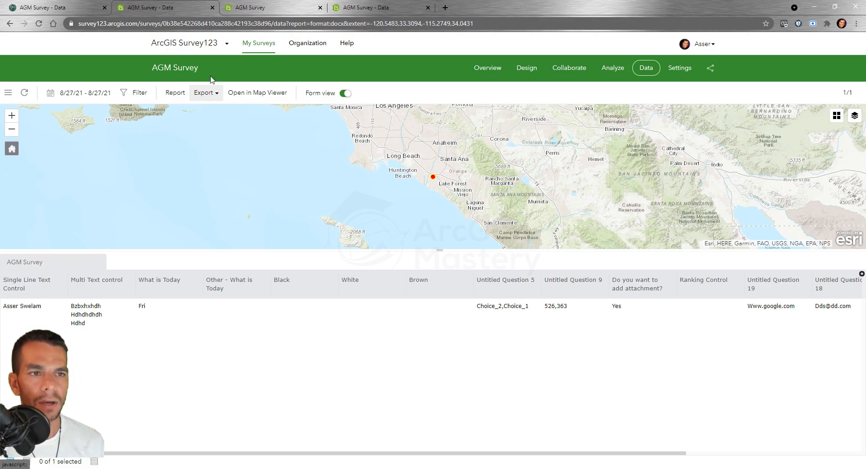
left_click(363, 8)
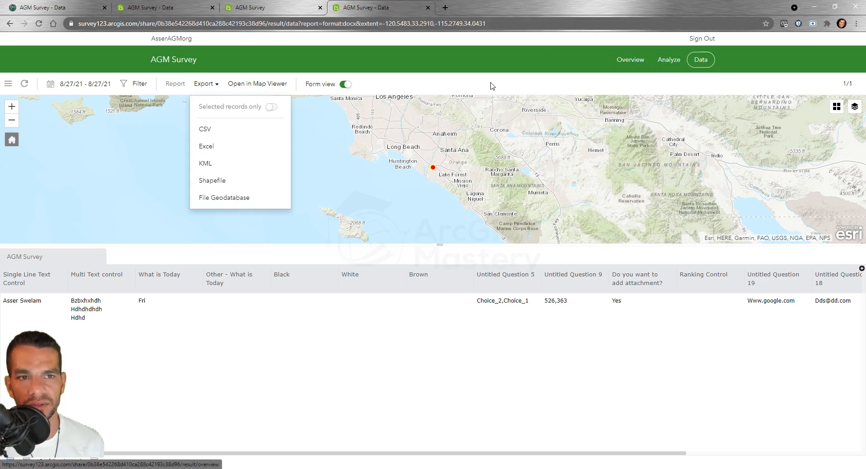
left_click(170, 9)
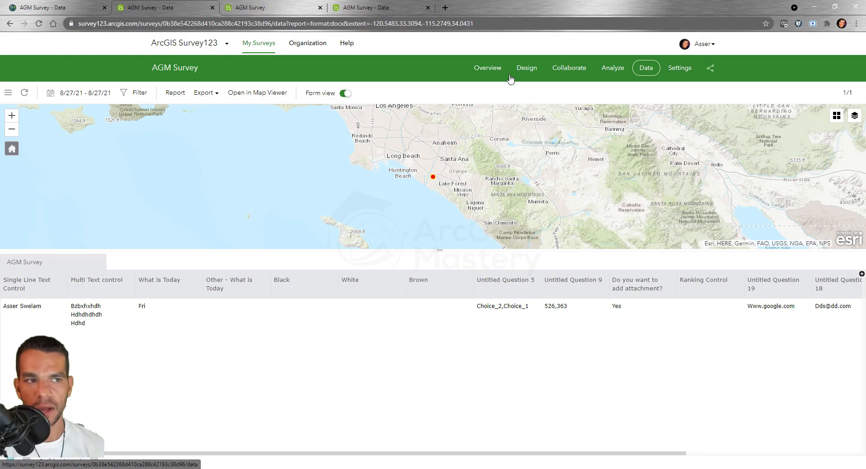
Review the survey's Overview page, including the submission totals, dates, hourly count chart and top participants
left_click(486, 72)
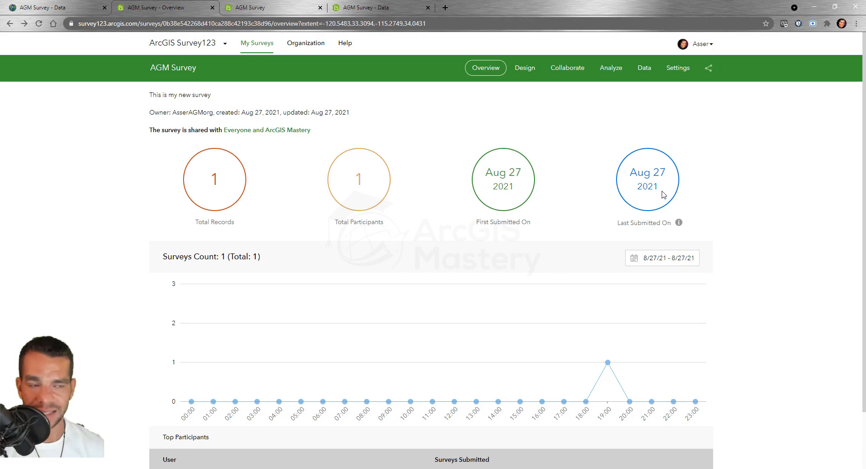
mouse_move(609, 363)
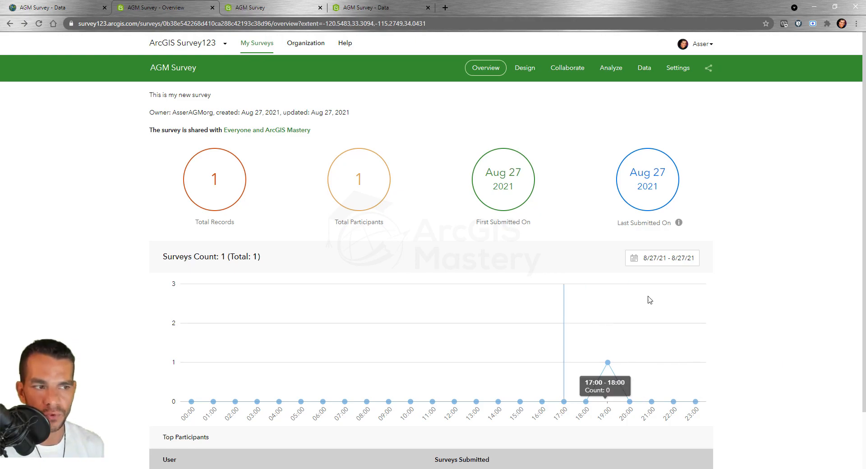
scroll(786, 321, "down", 2)
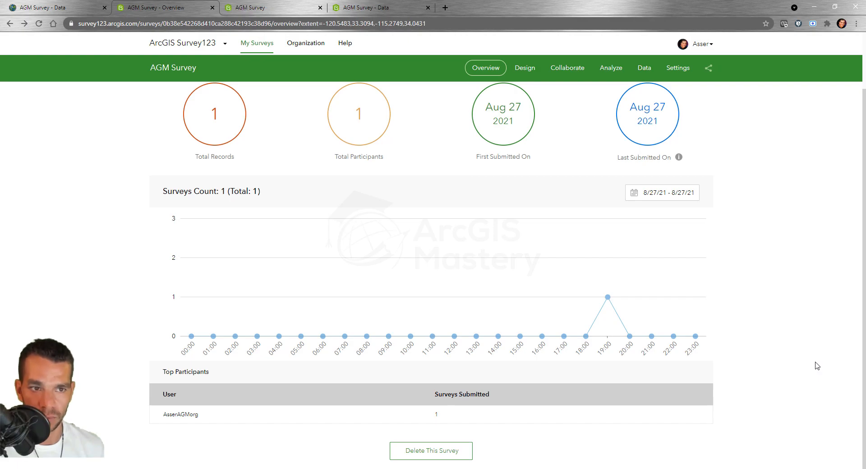
scroll(817, 366, "up", 2)
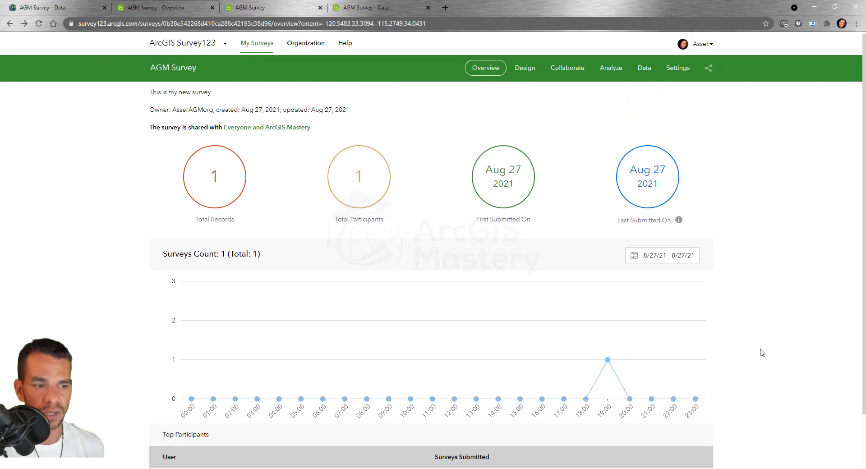
scroll(760, 352, "down", 2)
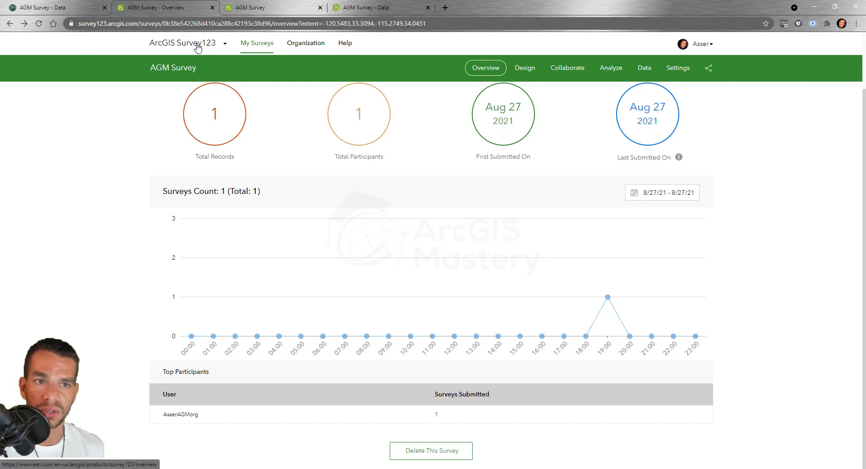
scroll(266, 166, "up", 2)
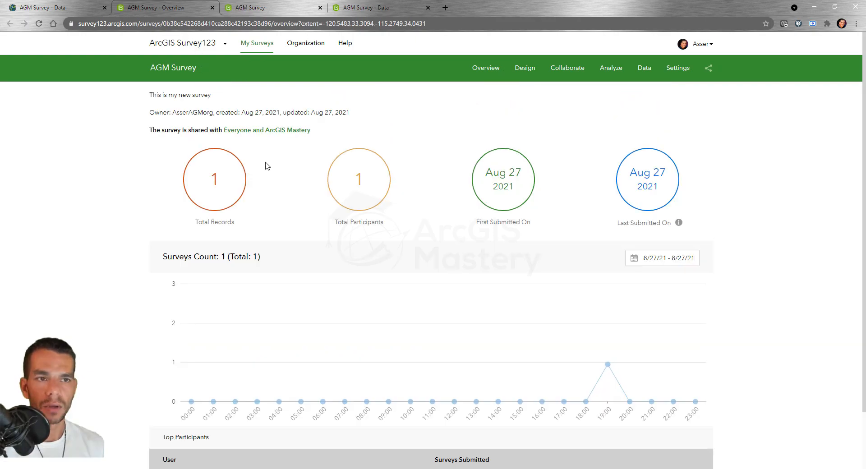
From My Surveys, edit the AGM Survey's info to use favicon.png as its thumbnail and save the change
left_click(256, 48)
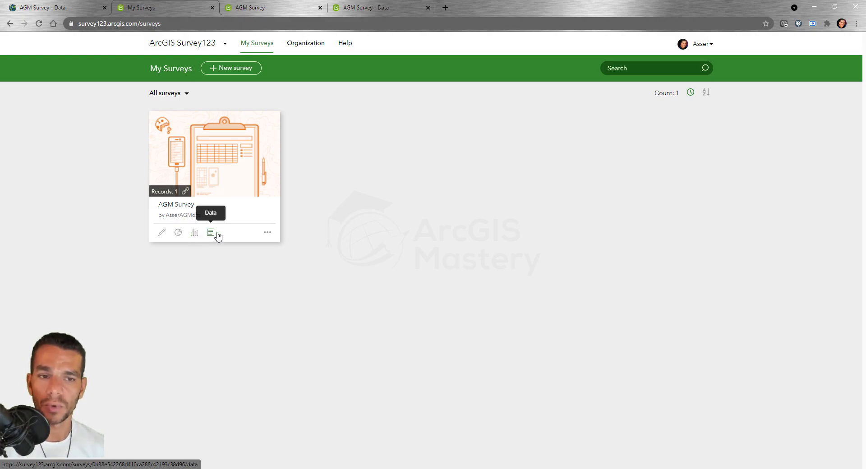
left_click(267, 233)
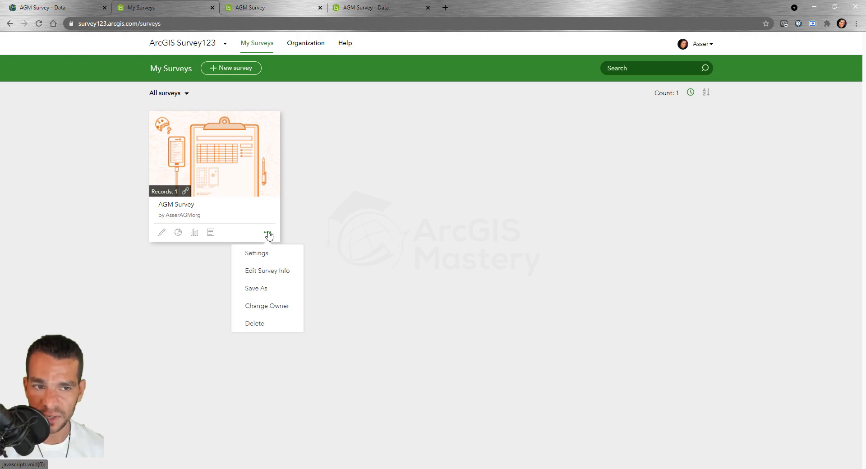
left_click(271, 272)
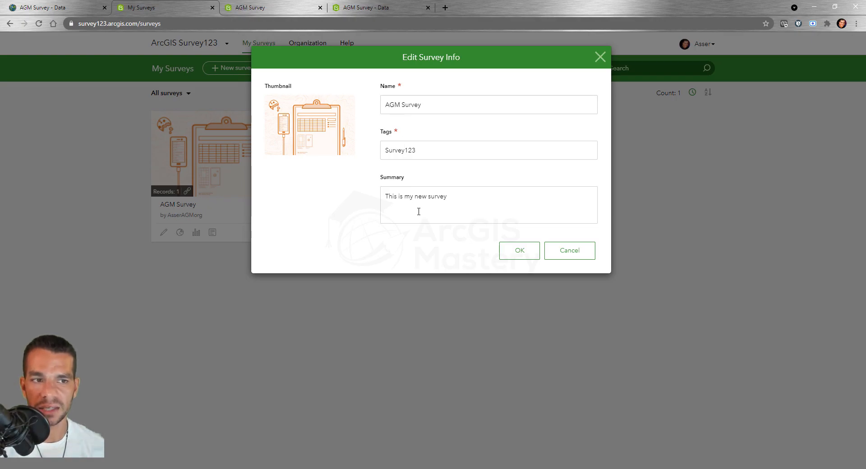
left_click(311, 130)
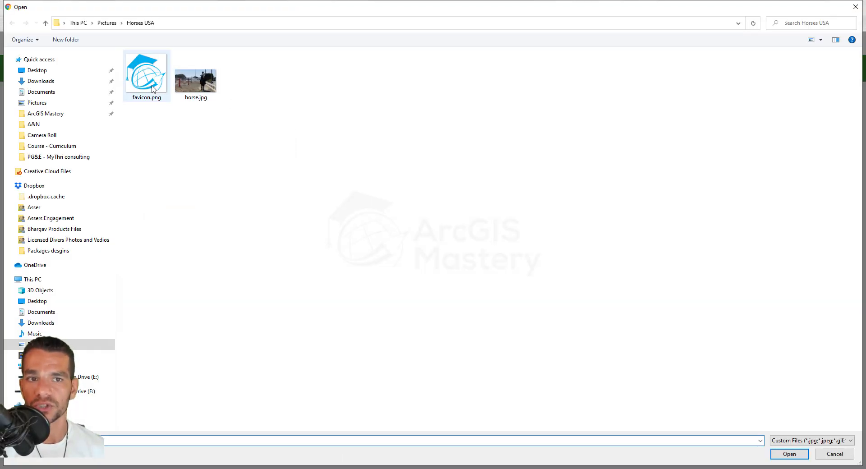
double_click(152, 89)
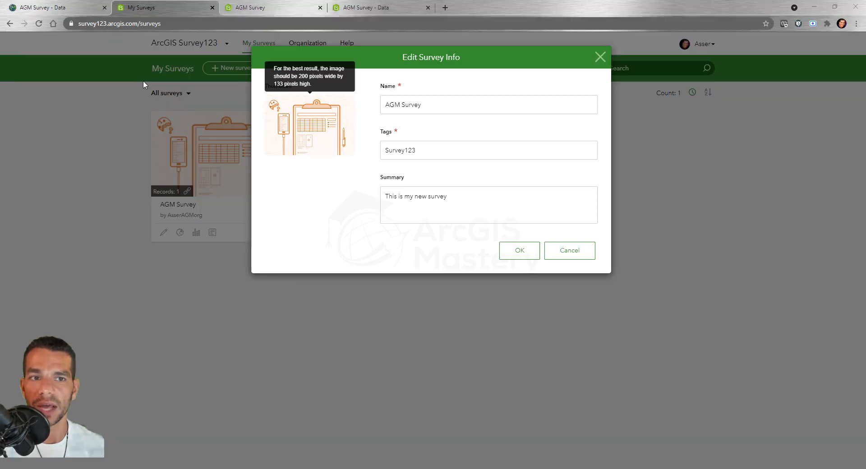
left_click(320, 131)
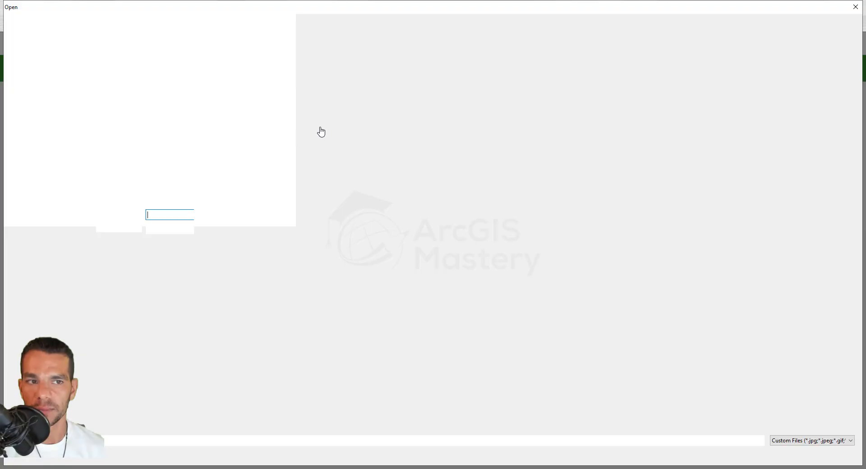
key("Escape")
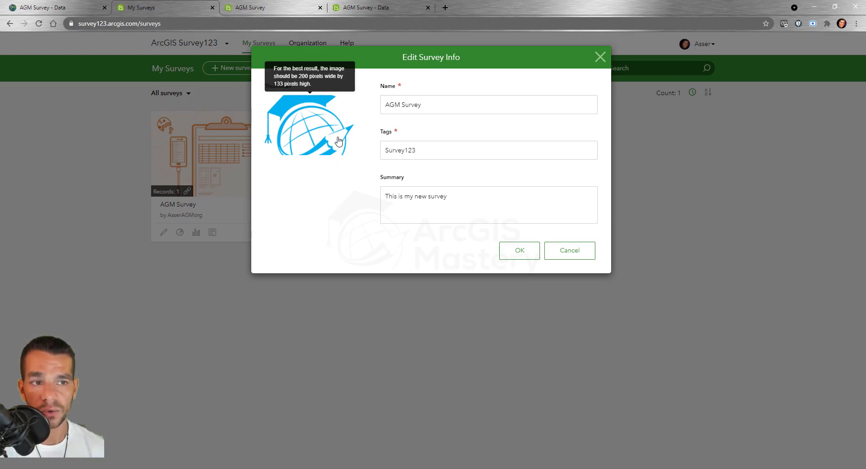
left_click(519, 249)
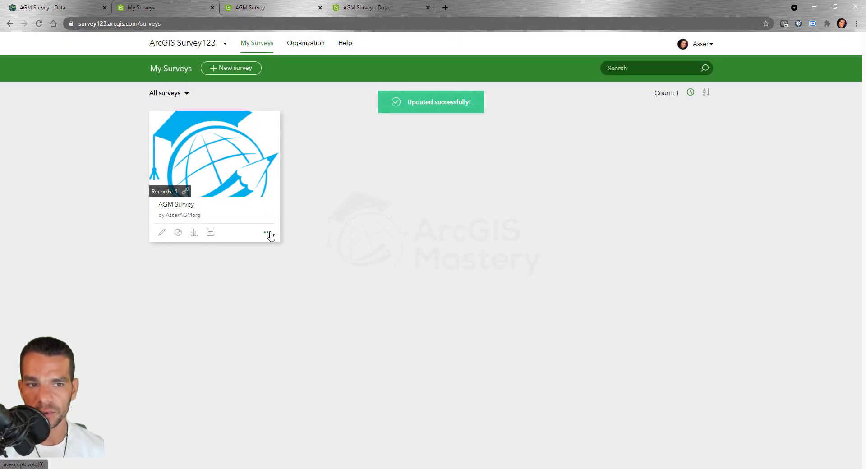
Reopen the AGM Survey's info to review its thumbnail, name, tags and summary, and cancel without editing
left_click(267, 233)
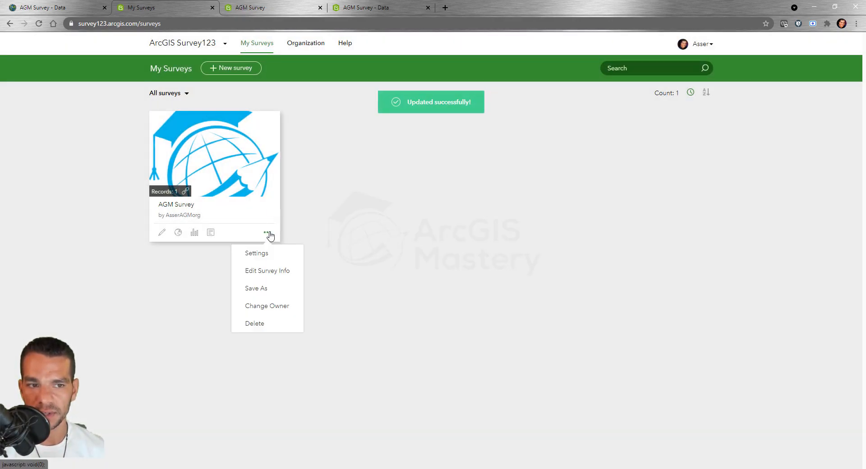
left_click(283, 276)
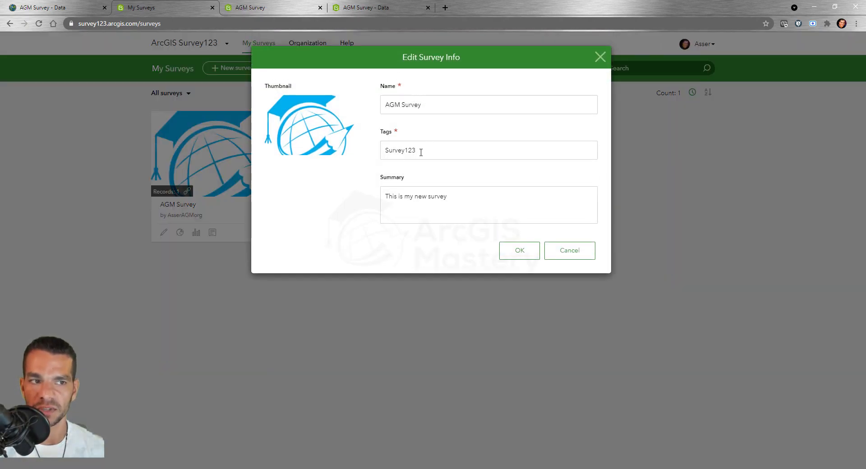
mouse_move(317, 116)
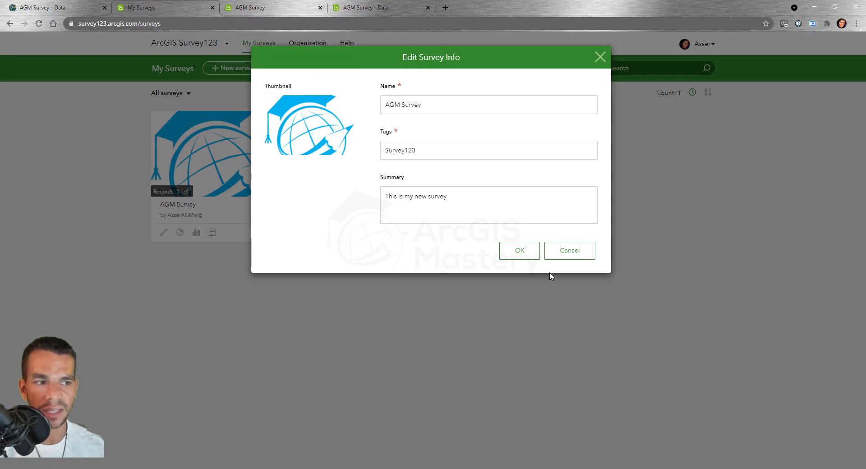
left_click(573, 252)
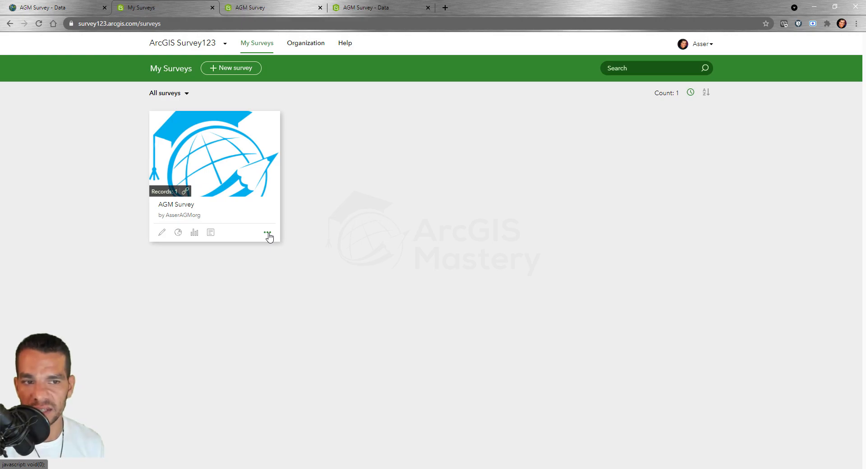
Check the additional actions available for the AGM Survey and show the options for creating a new survey
left_click(268, 233)
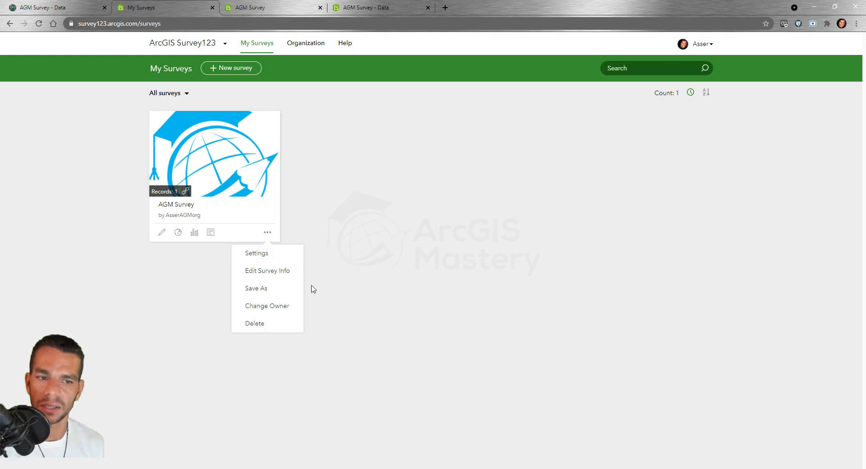
left_click(352, 264)
left_click(239, 69)
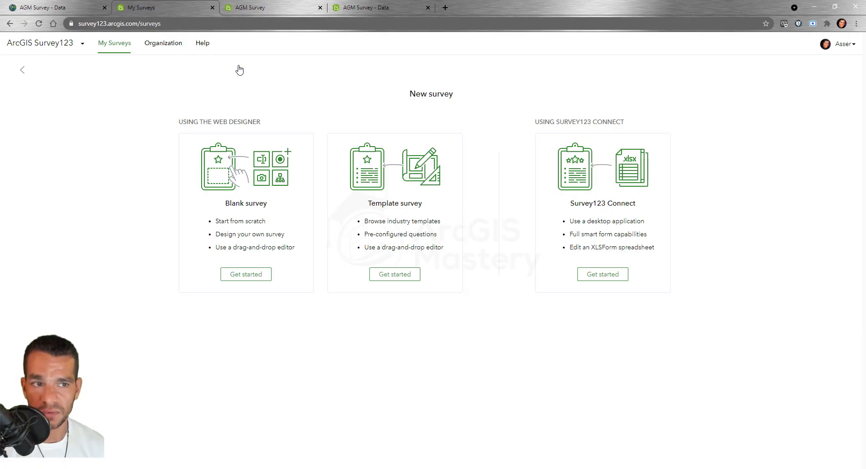
Start a blank survey with favicon.png as its thumbnail, and cancel it to return to My Surveys
left_click(247, 280)
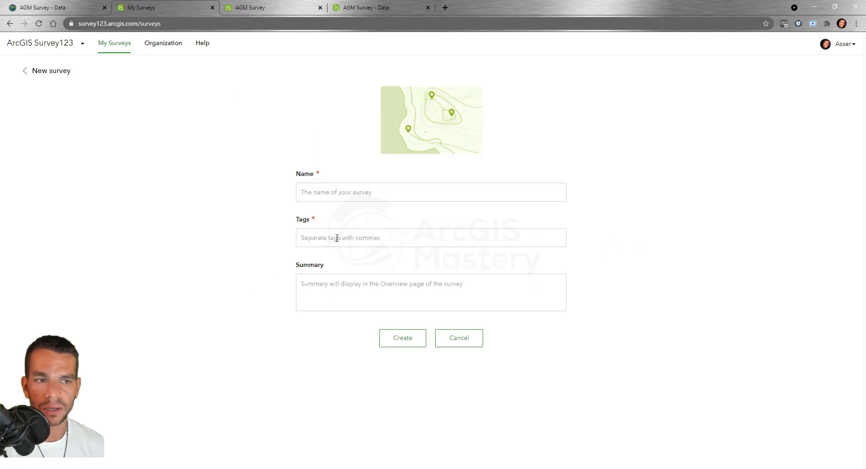
left_click(417, 128)
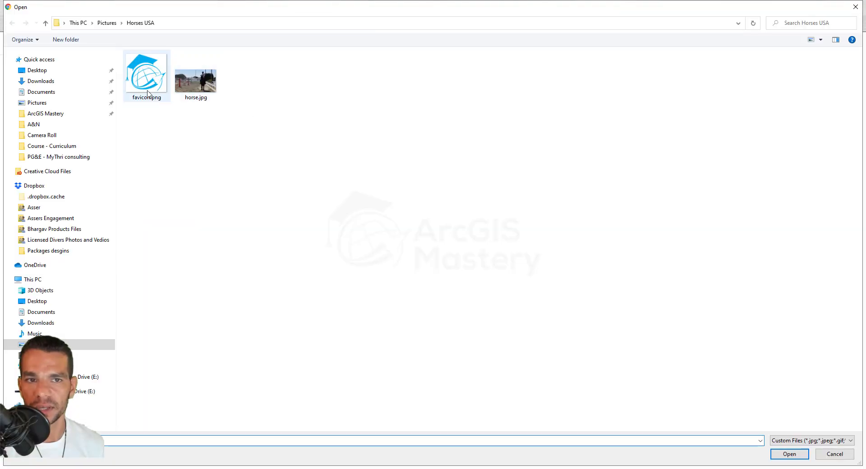
double_click(144, 73)
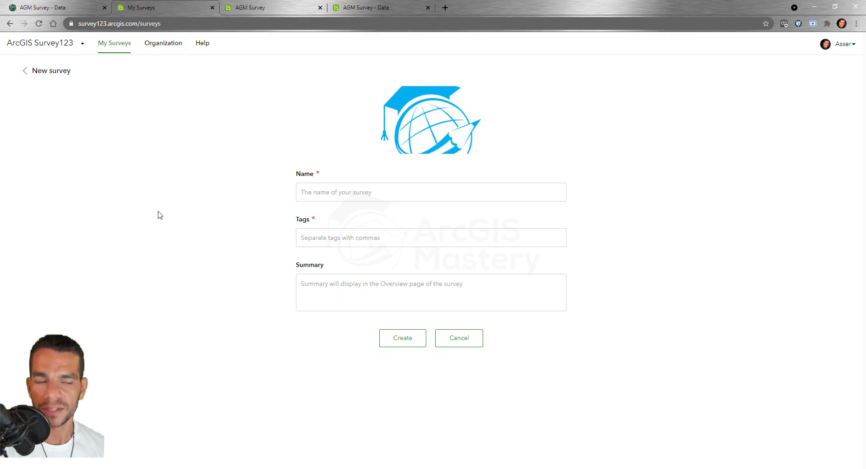
left_click(450, 343)
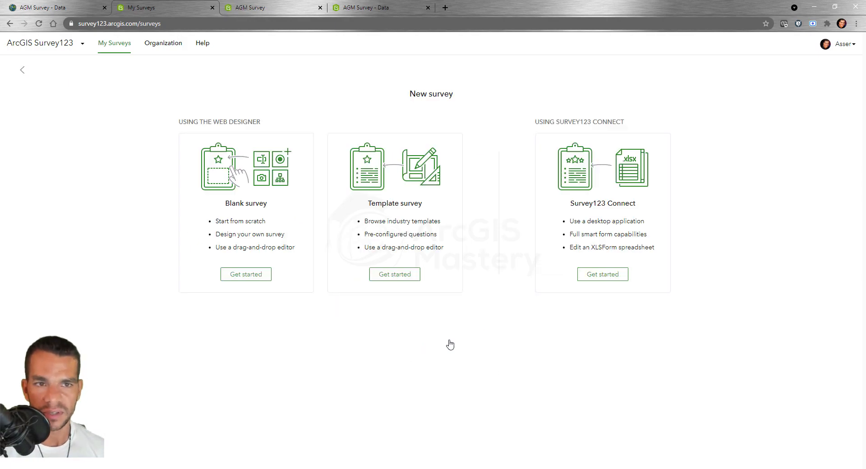
left_click(23, 72)
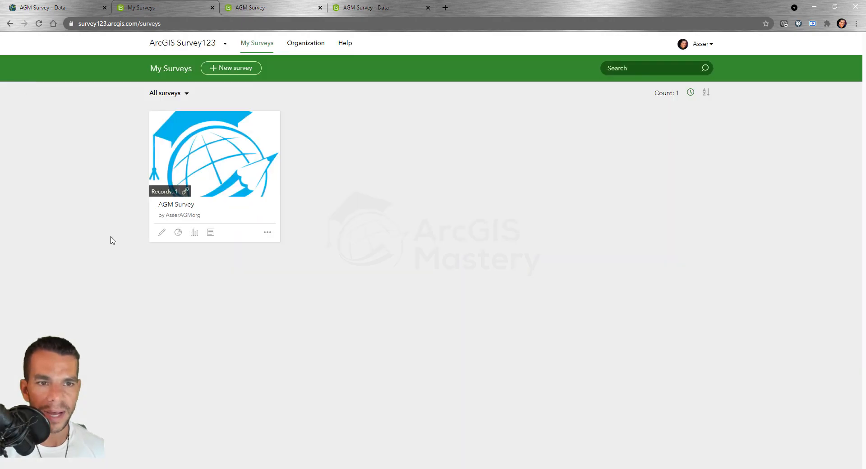
Check the AGM Survey's additional actions, and open the survey to show its version settings
left_click(266, 232)
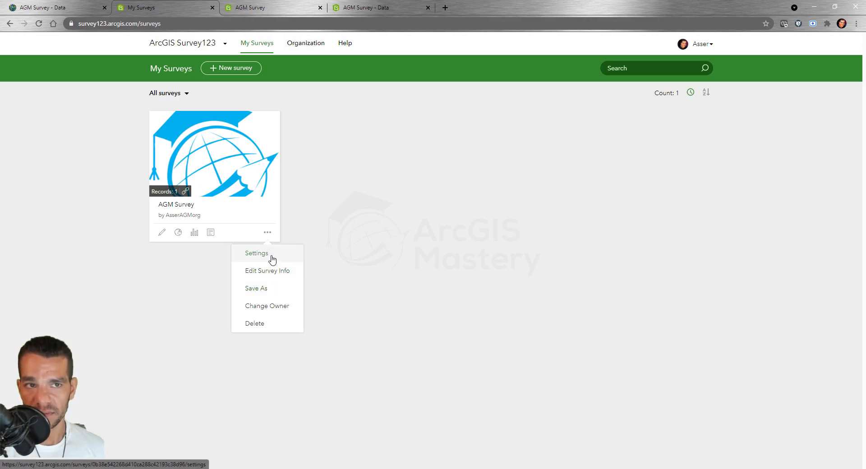
left_click(230, 172)
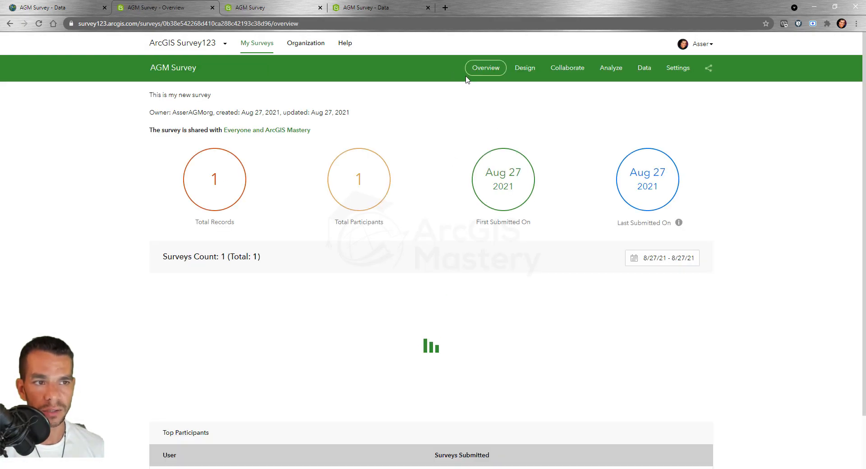
left_click(683, 70)
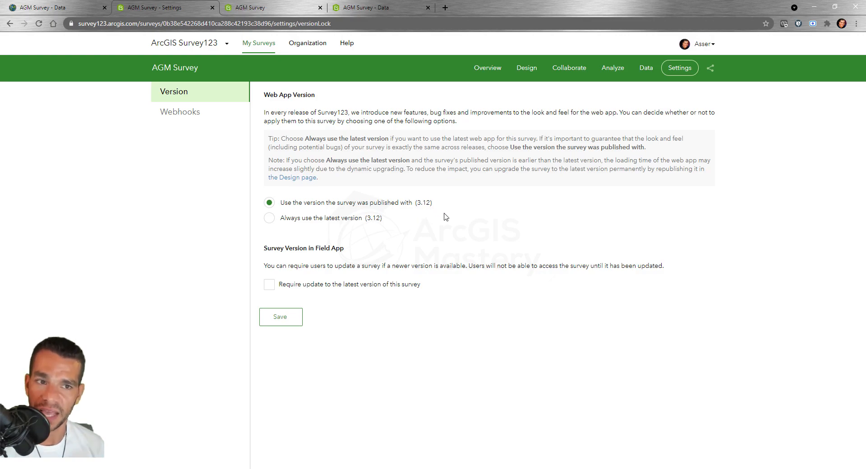
Try the web app's Always use the latest version option, and switch back to the version the survey was published with
left_click(269, 218)
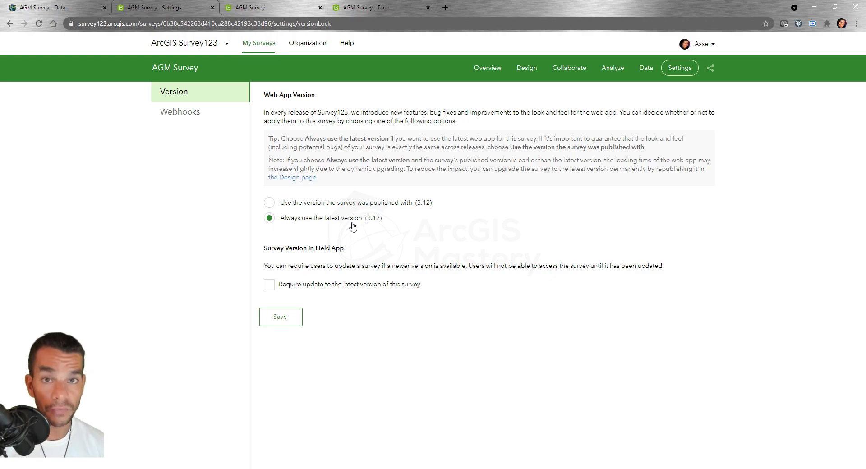
left_click(270, 204)
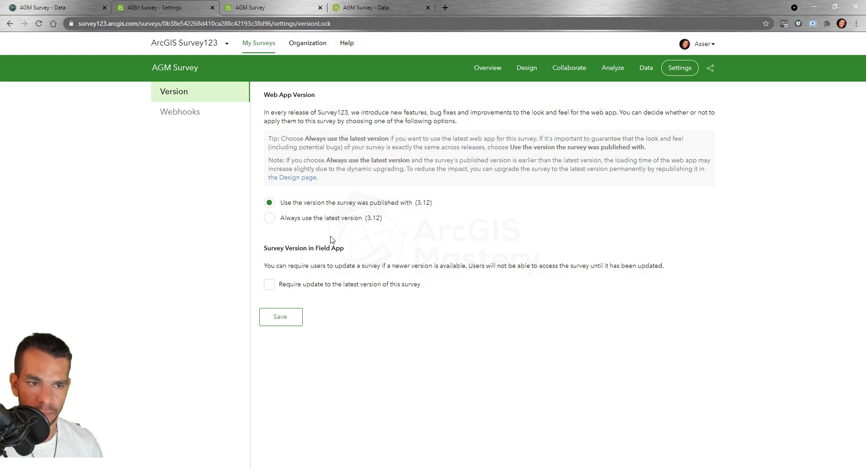
left_click(270, 286)
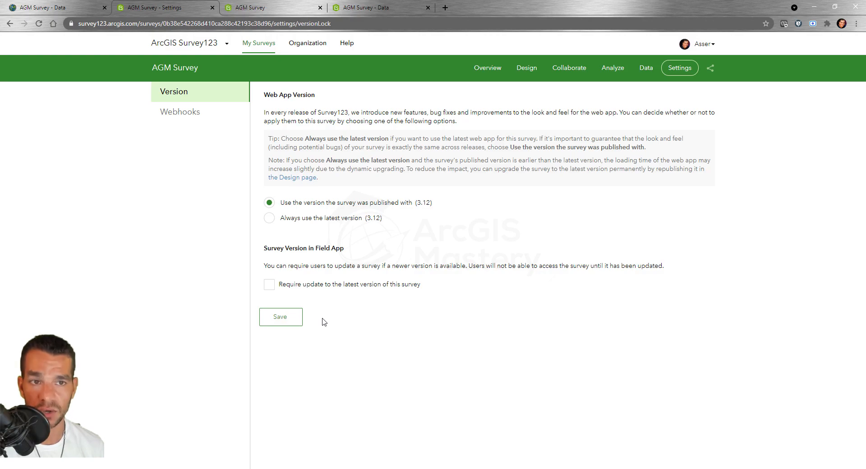
Start a webhook triggered by new records, include survey, user, server response, portal and submitted record data, and cancel it without saving
left_click(189, 119)
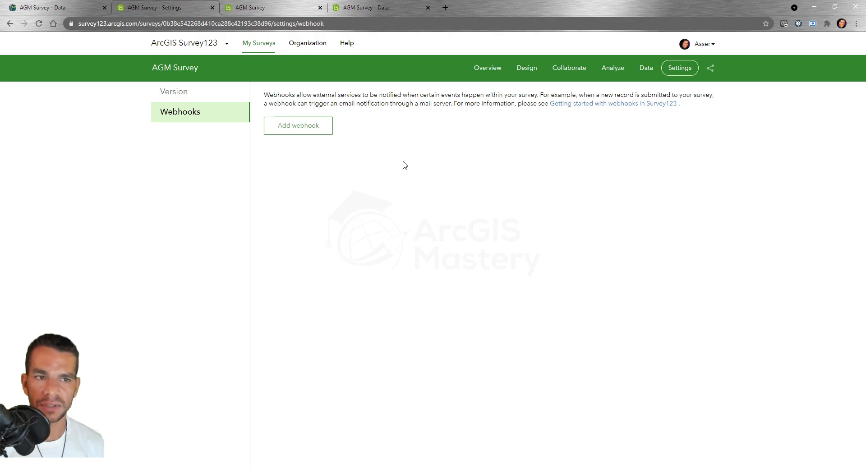
left_click(312, 132)
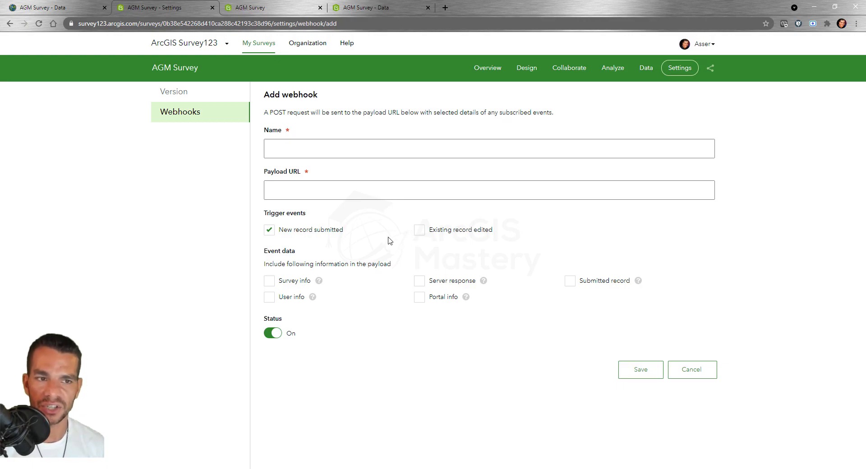
left_click(281, 191)
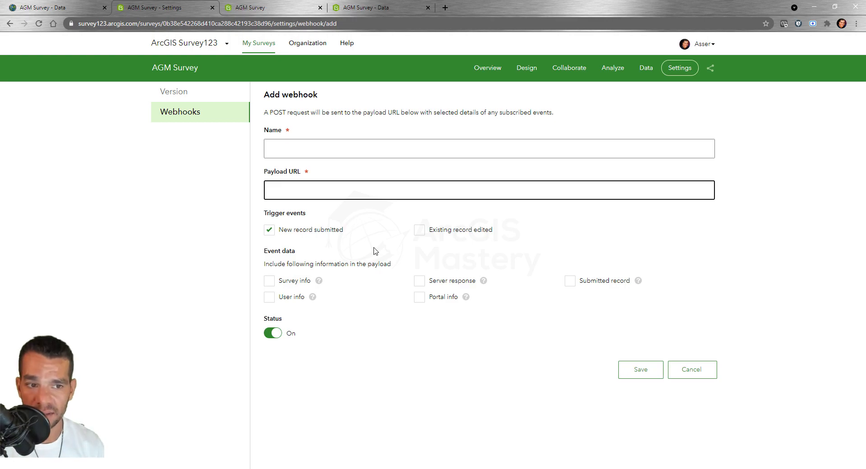
left_click(269, 280)
left_click(269, 296)
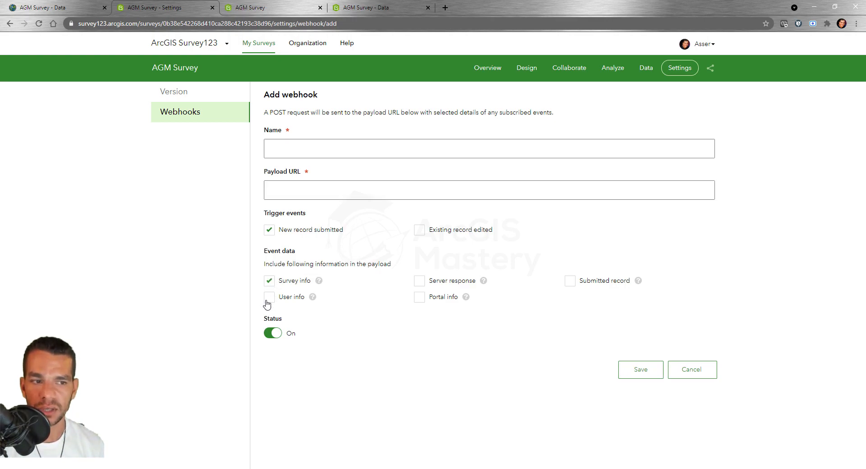
left_click(418, 282)
left_click(419, 297)
left_click(568, 283)
left_click(328, 188)
left_click(368, 193)
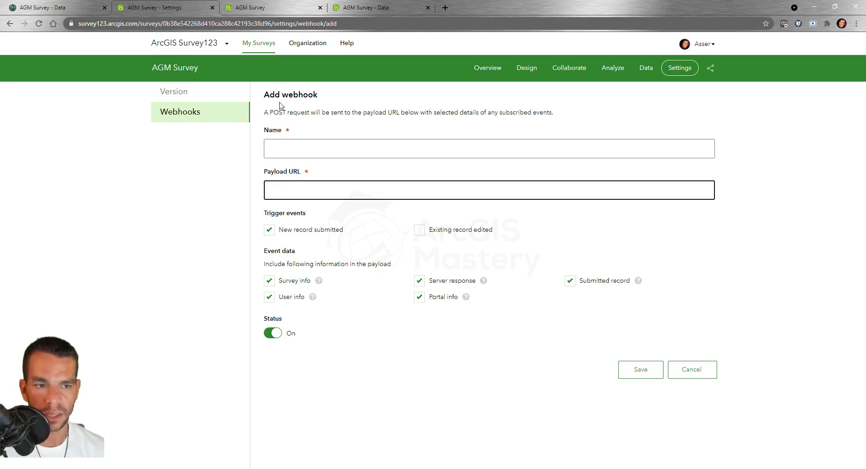
left_click(690, 372)
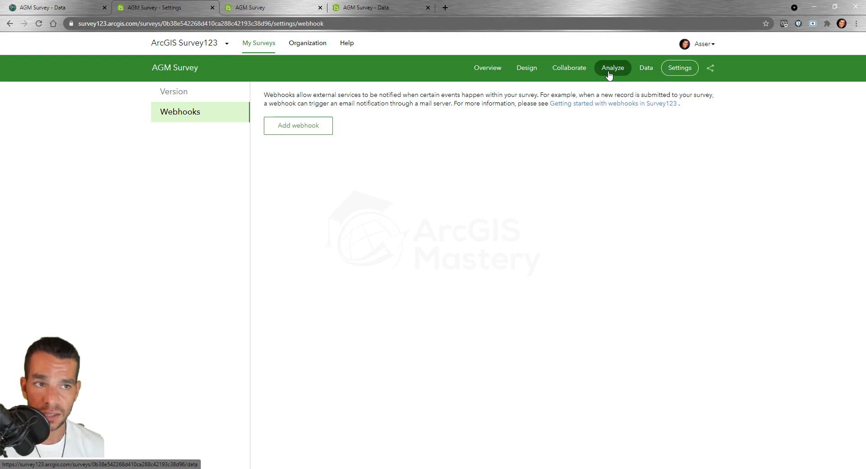
Open the AGM Survey's design and review the editable properties of the Single Line Text Control question
left_click(537, 72)
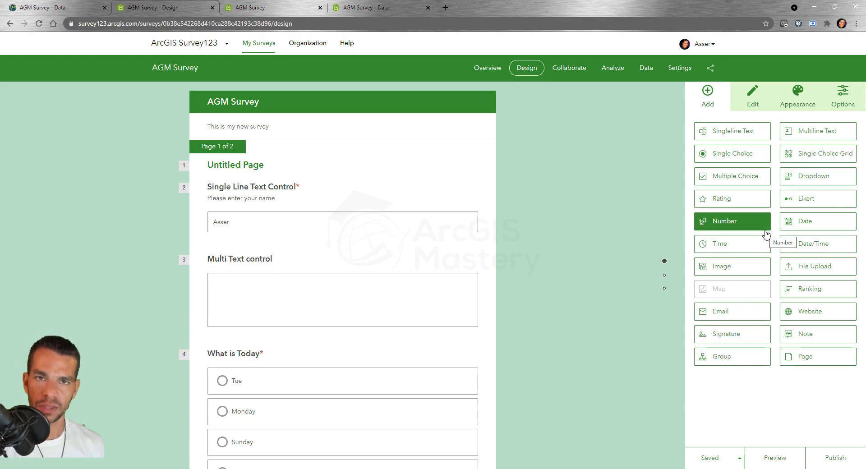
left_click(751, 101)
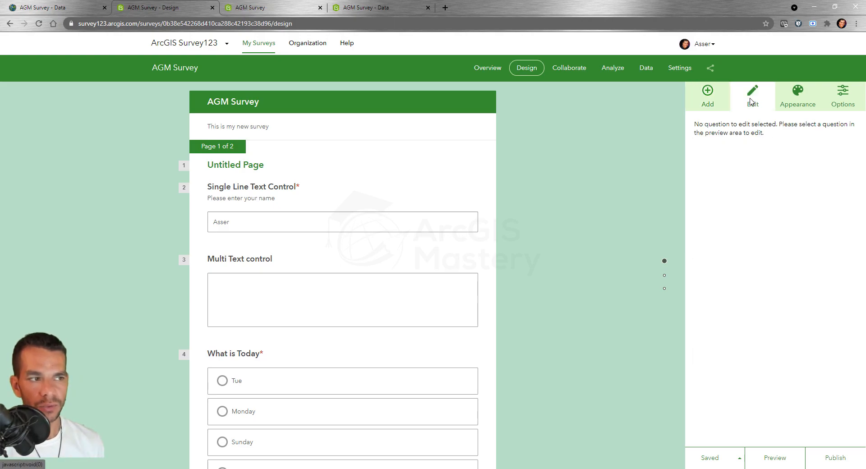
left_click(321, 210)
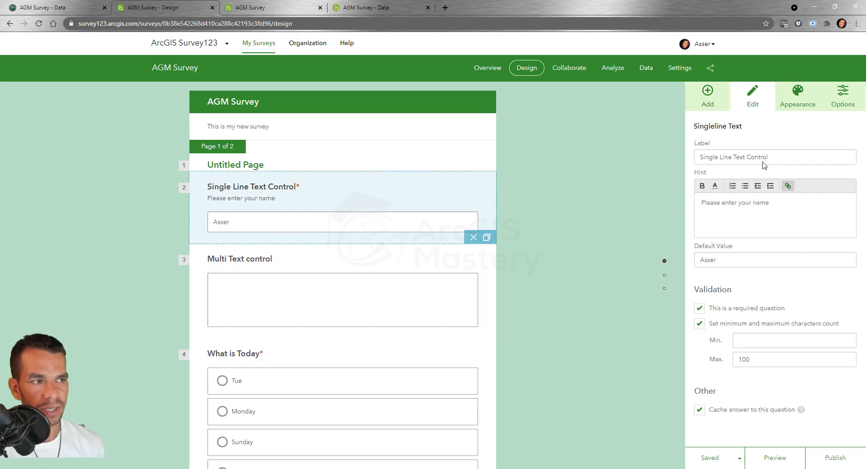
Apply the dark grey theme to the AGM Survey, save the design and publish the survey
left_click(794, 94)
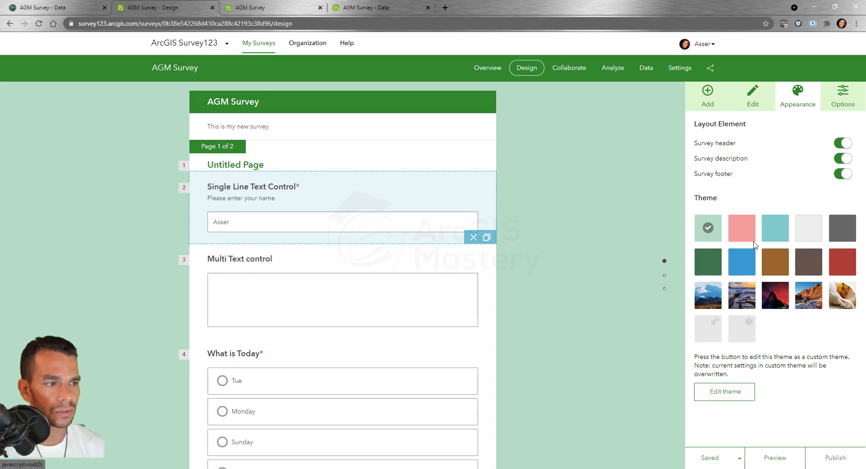
left_click(842, 228)
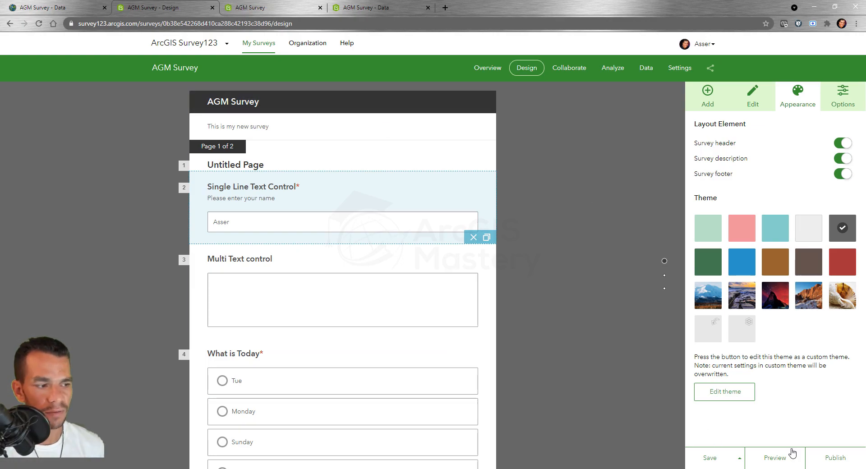
left_click(710, 458)
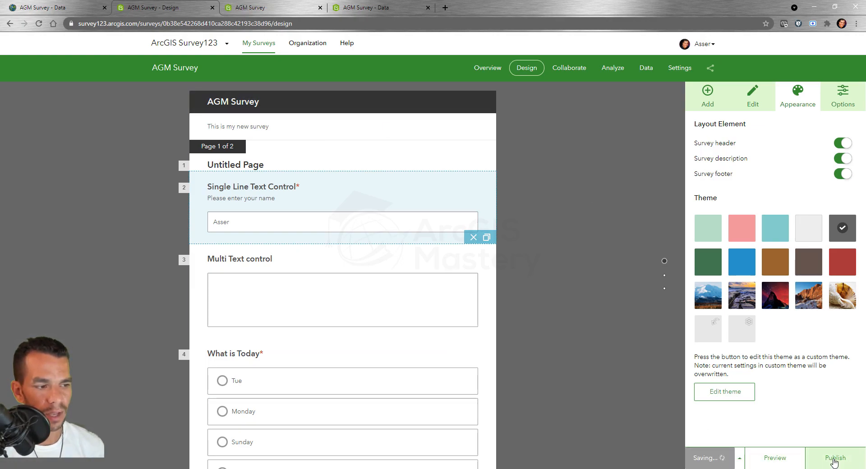
left_click(835, 459)
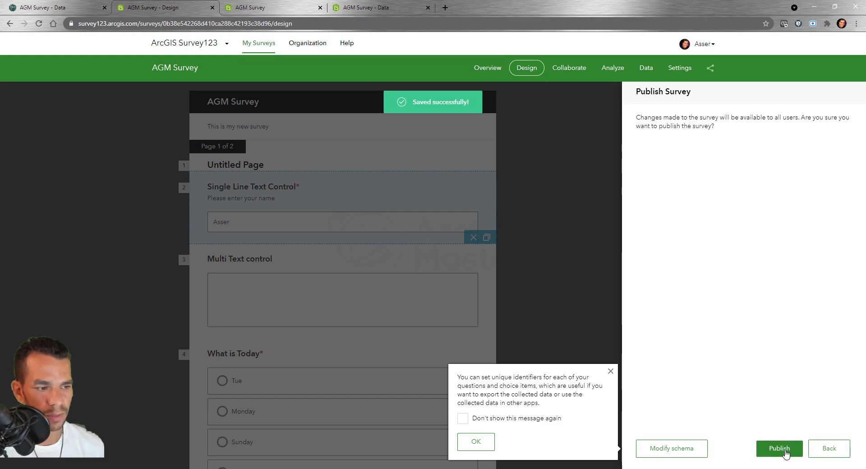
left_click(782, 451)
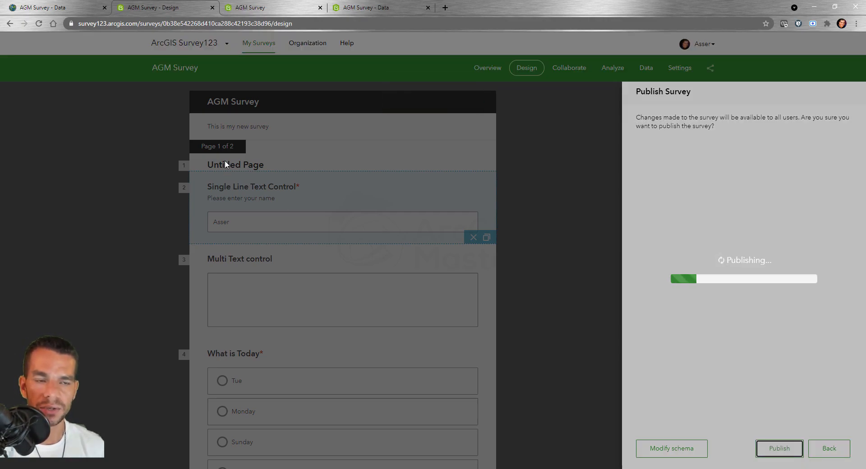
Reload the shared AGM Survey form to check the published theme
left_click(256, 8)
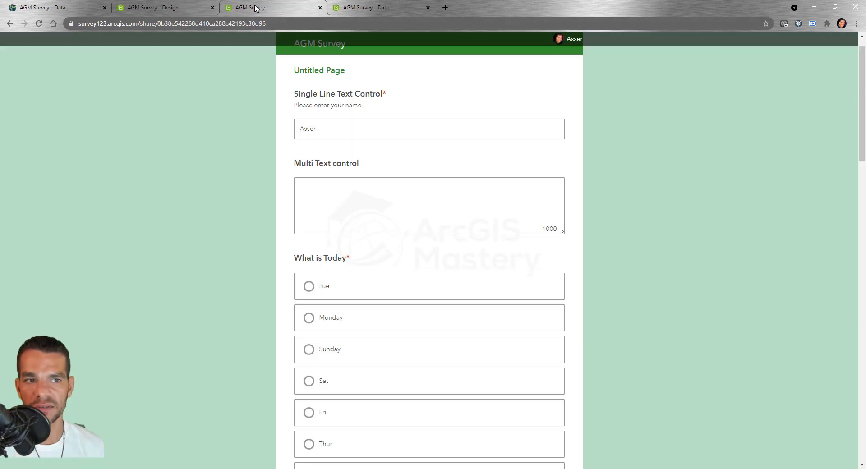
left_click(172, 10)
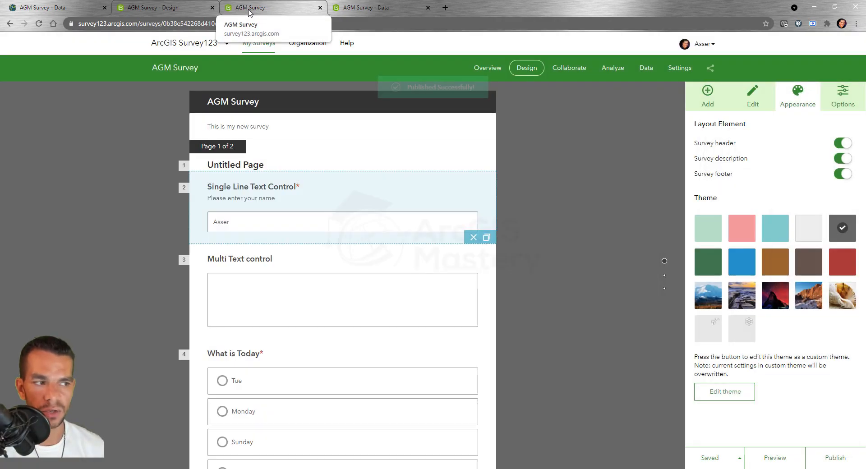
left_click(249, 9)
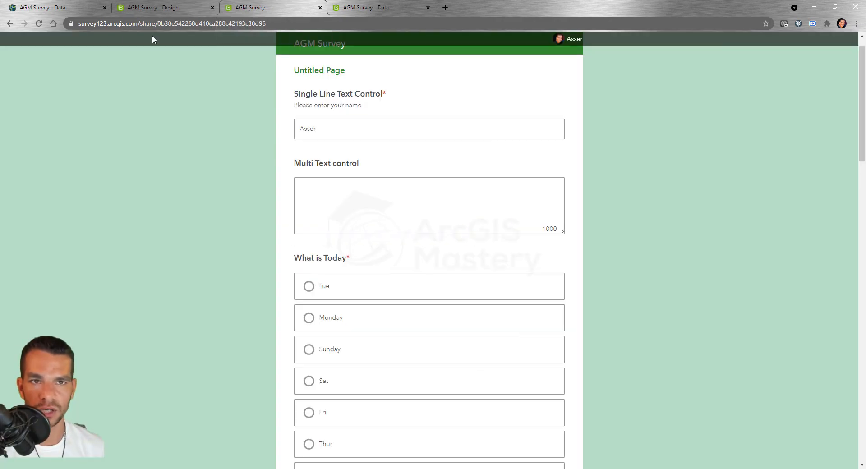
left_click(38, 24)
left_click(471, 75)
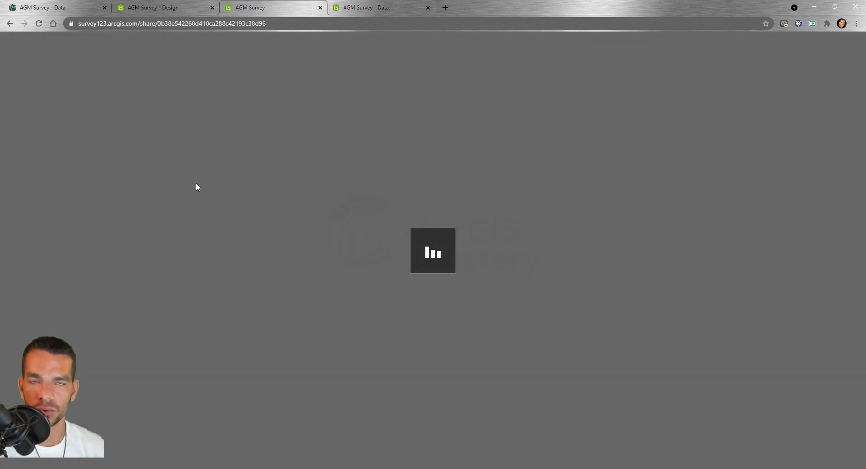
Back in the survey design, turn the survey header, description and footer off and back on to compare the layouts
left_click(157, 8)
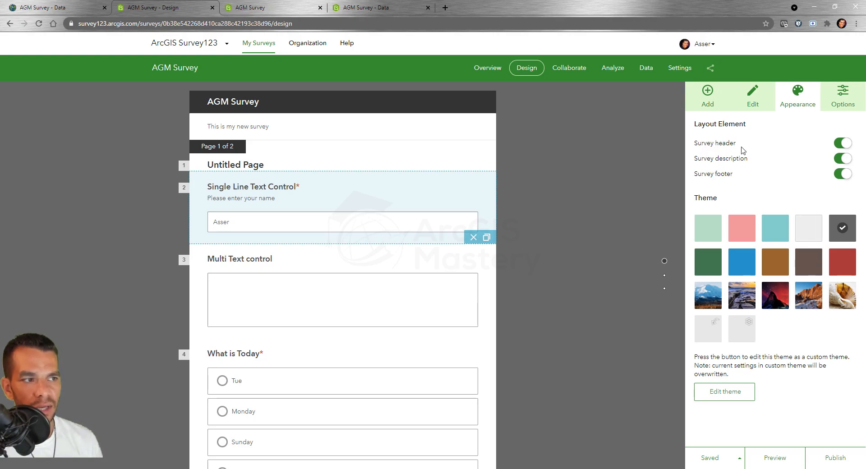
left_click(843, 143)
left_click(842, 143)
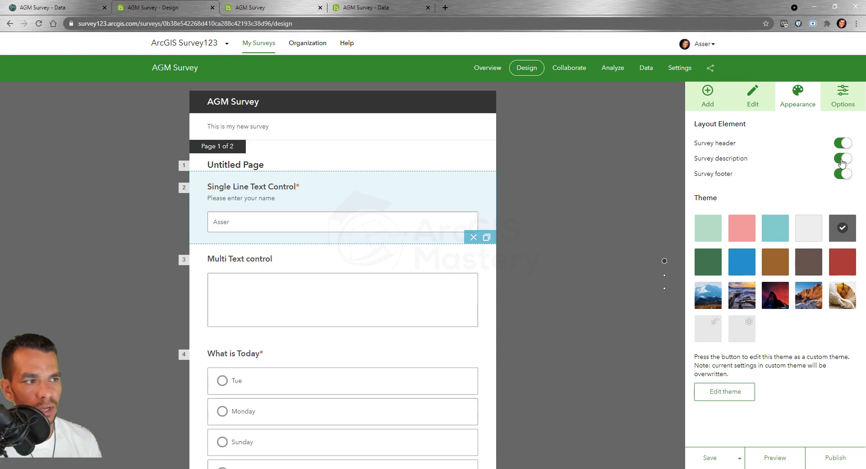
left_click(841, 159)
left_click(841, 159)
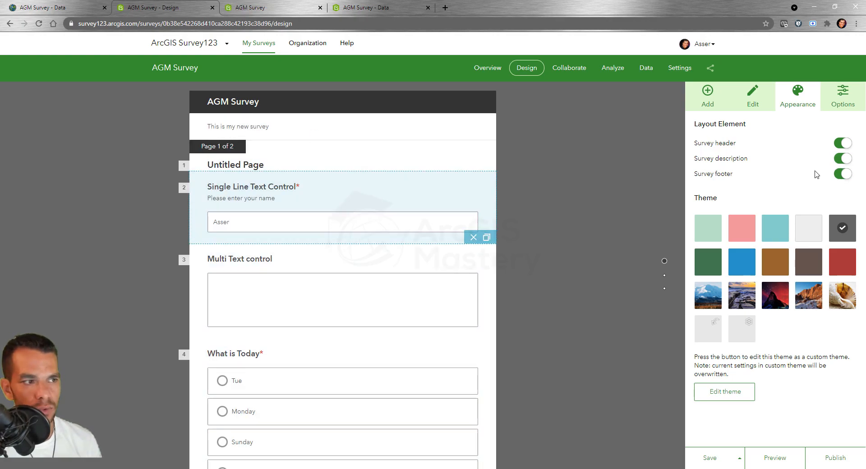
left_click(842, 174)
scroll(549, 289, "down", 10)
scroll(549, 289, "down", 15)
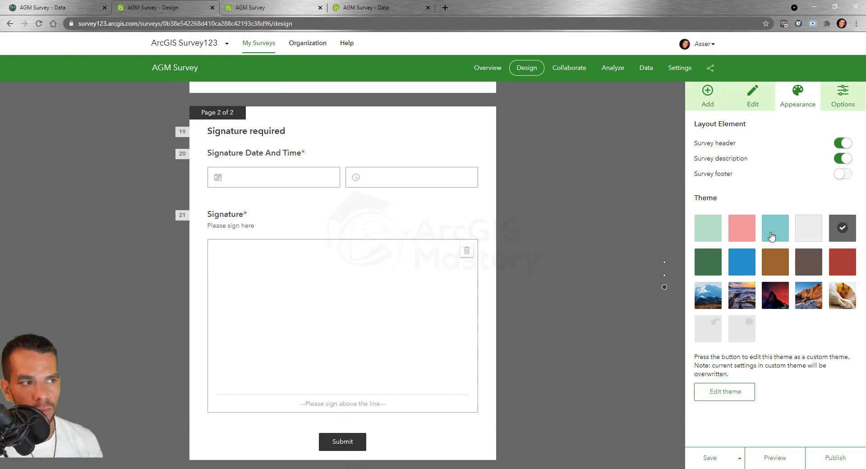
left_click(842, 174)
scroll(606, 311, "down", 1)
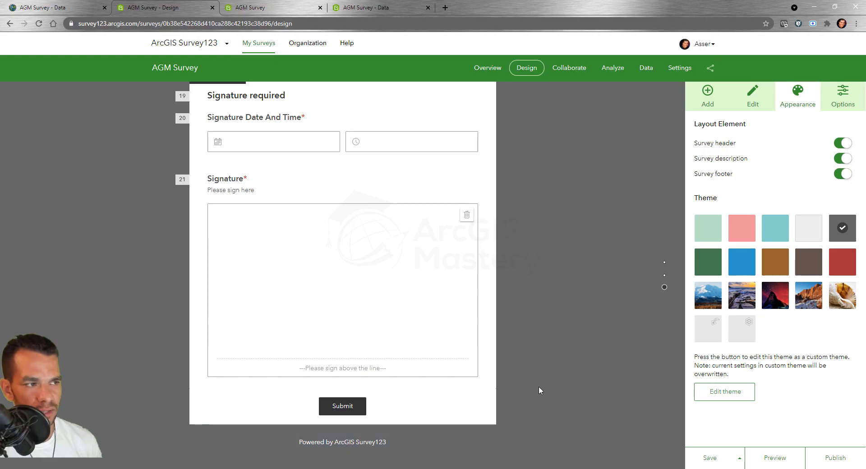
Show the survey footer's text and URL settings
left_click(379, 445)
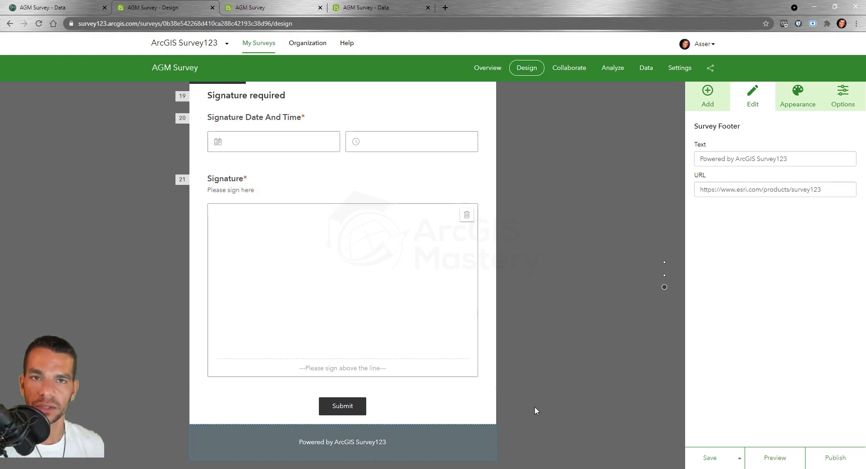
Return to the layout element and theme settings and look over the survey design from its footer up to its header
left_click(801, 102)
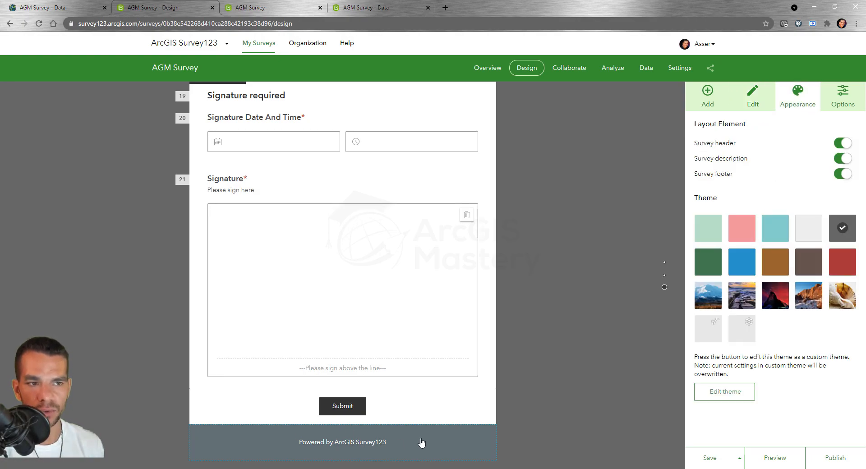
scroll(549, 271, "up", 10)
scroll(549, 285, "up", 15)
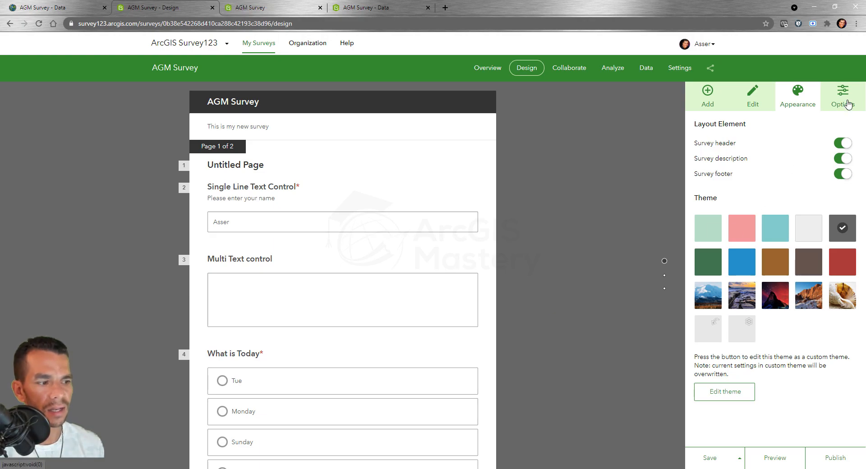
Show the Thank You Screen options and turn its preview on and back off to see the submission message
left_click(848, 103)
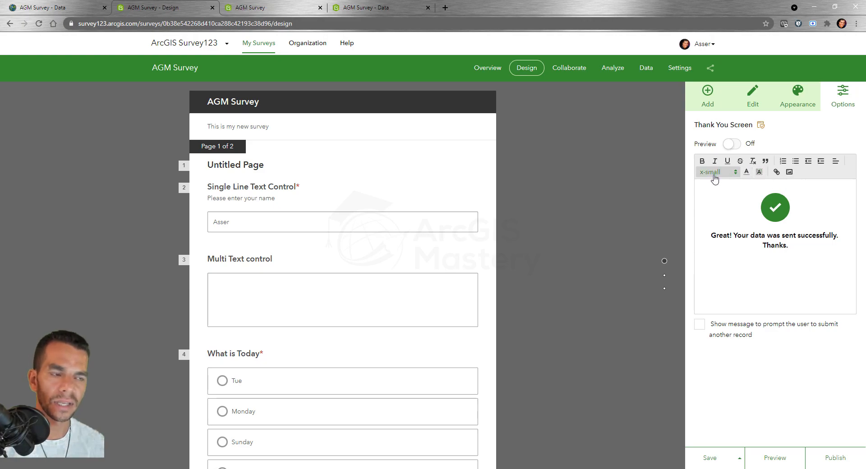
scroll(363, 369, "down", 18)
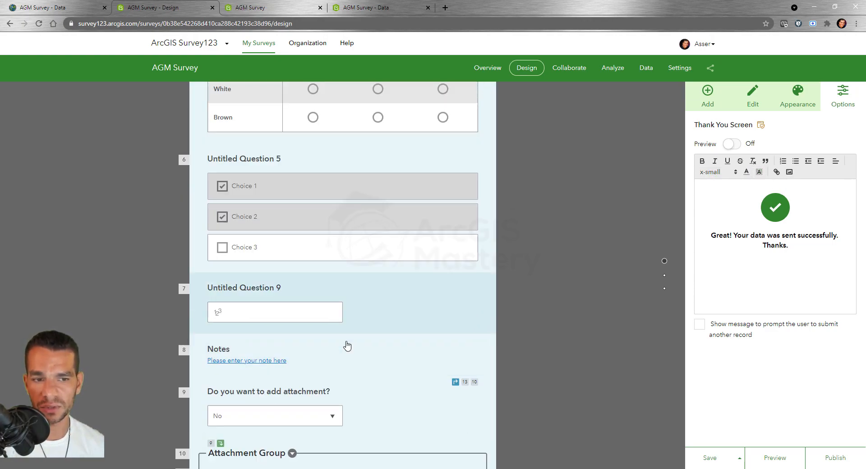
scroll(298, 239, "up", 1)
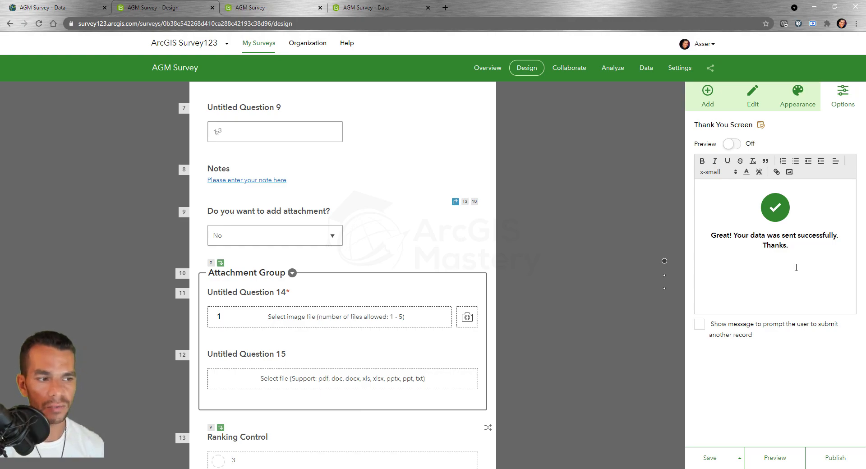
left_click(731, 145)
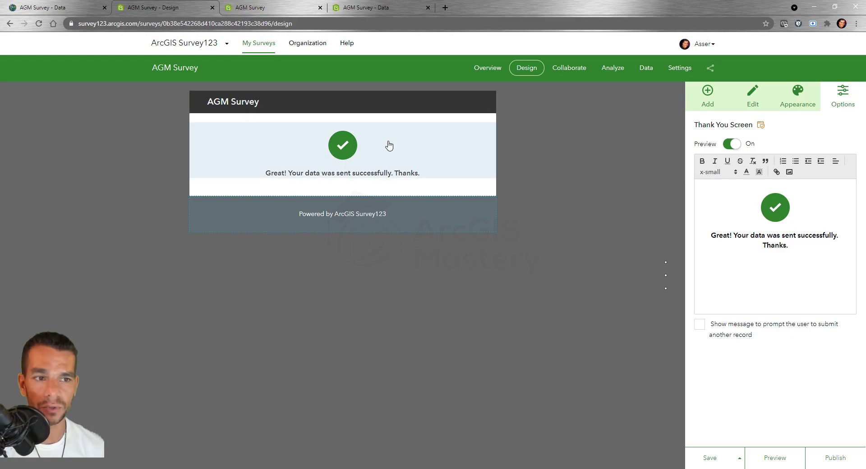
left_click(731, 143)
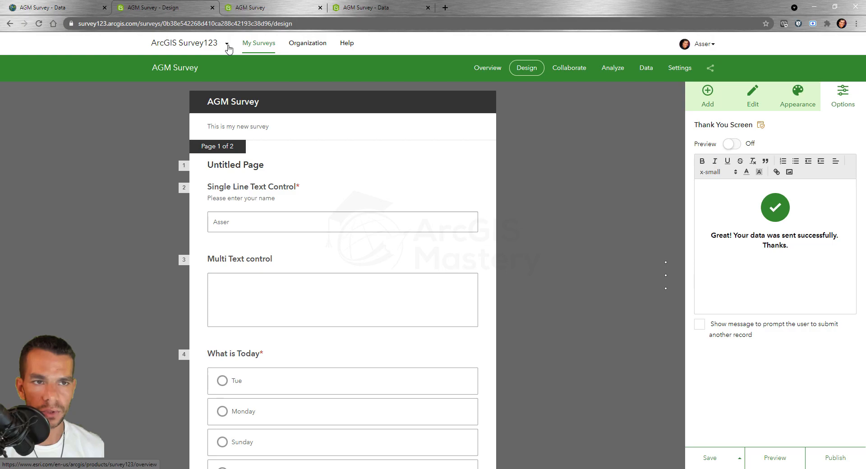
Leave the survey design without saving the changes and reopen the AGM Survey from the survey list
left_click(258, 46)
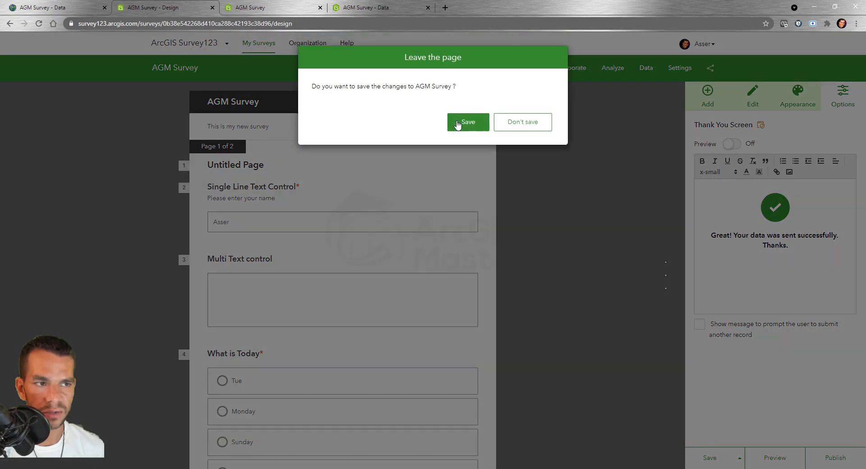
left_click(515, 130)
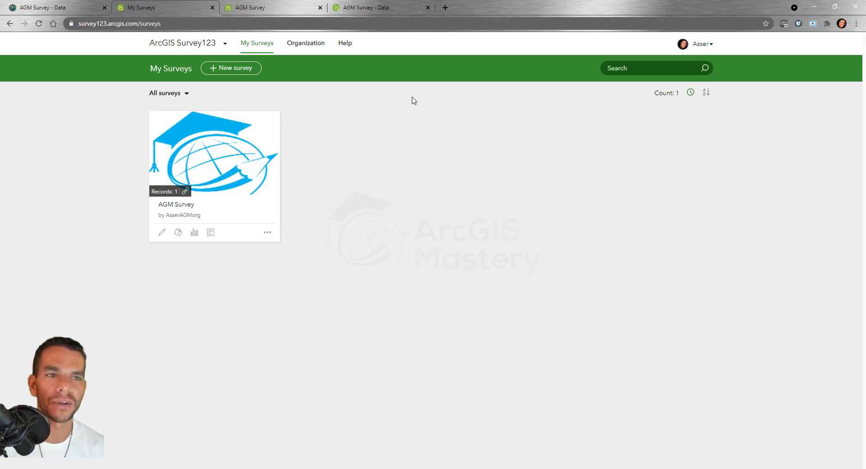
left_click(248, 155)
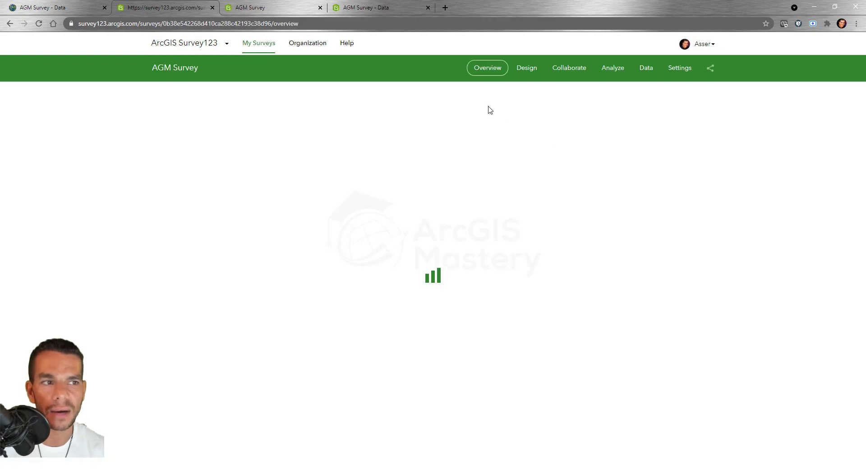
Show the AGM Survey's collaboration settings for sharing the survey, glancing at the already opened survey form
left_click(567, 72)
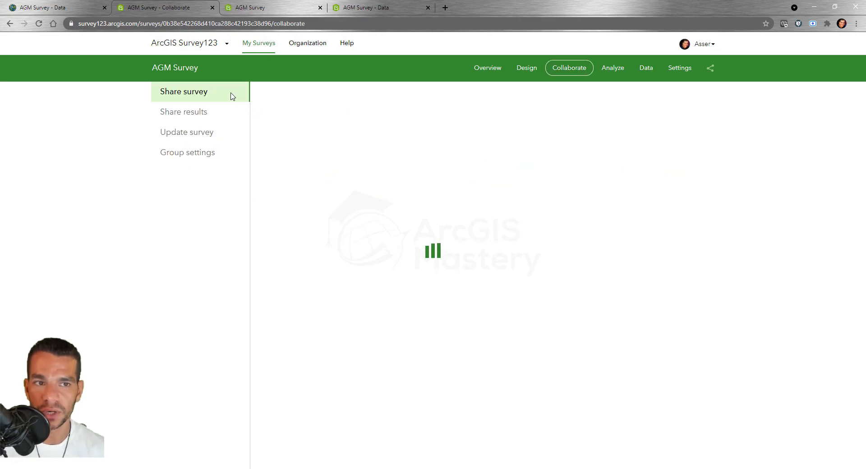
left_click(265, 10)
left_click(180, 8)
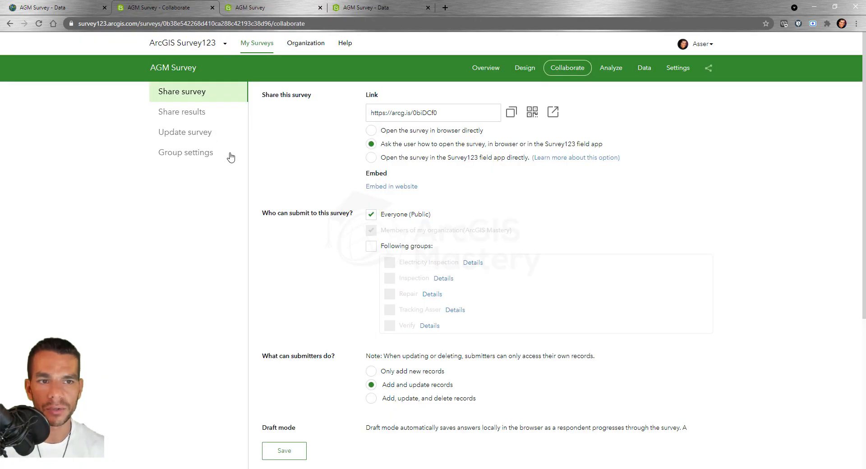
Review the Share results settings alongside the already opened survey results page, and show who can update the survey
left_click(184, 116)
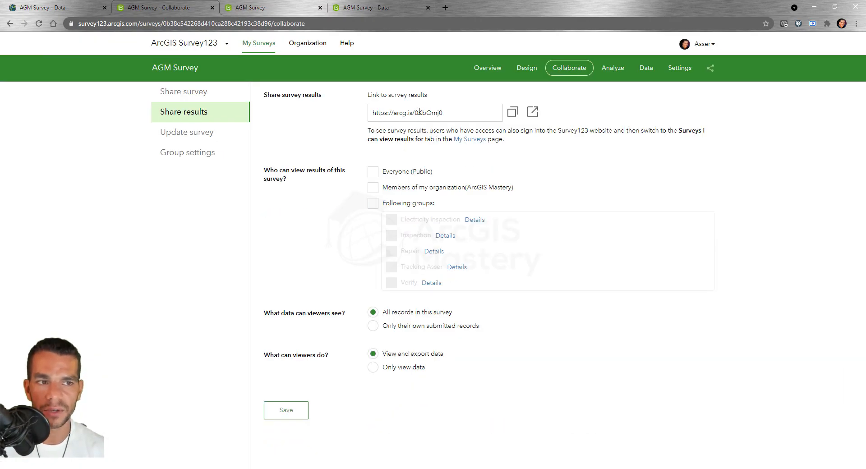
left_click(381, 8)
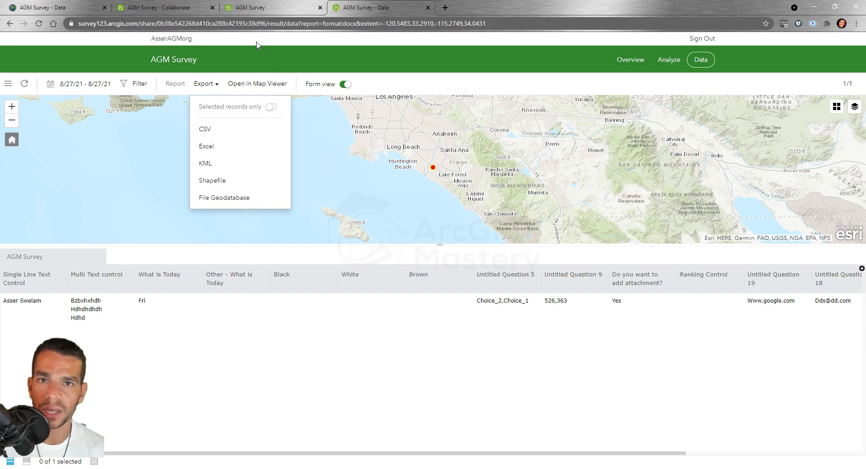
left_click(177, 10)
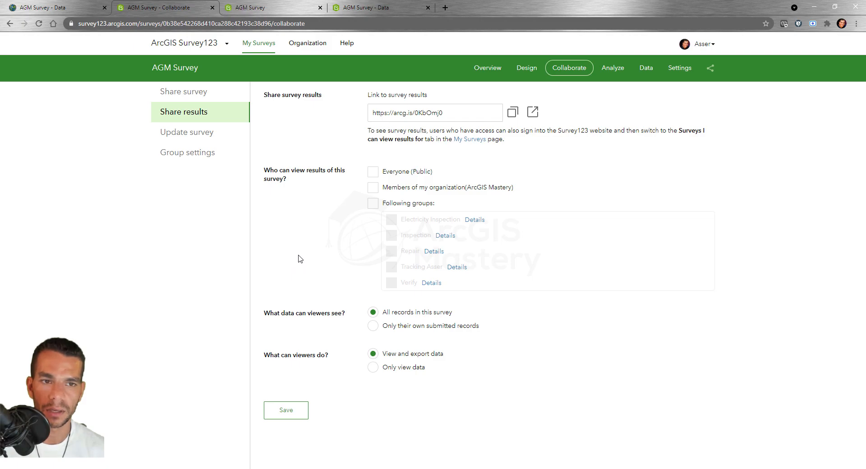
left_click(192, 135)
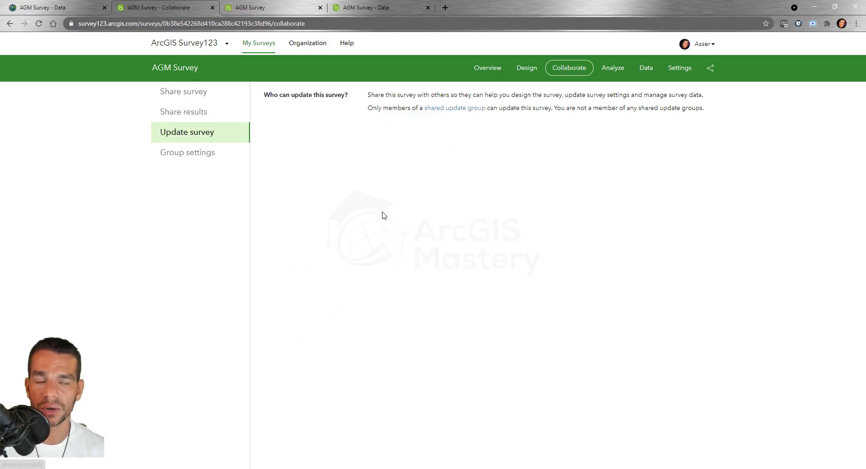